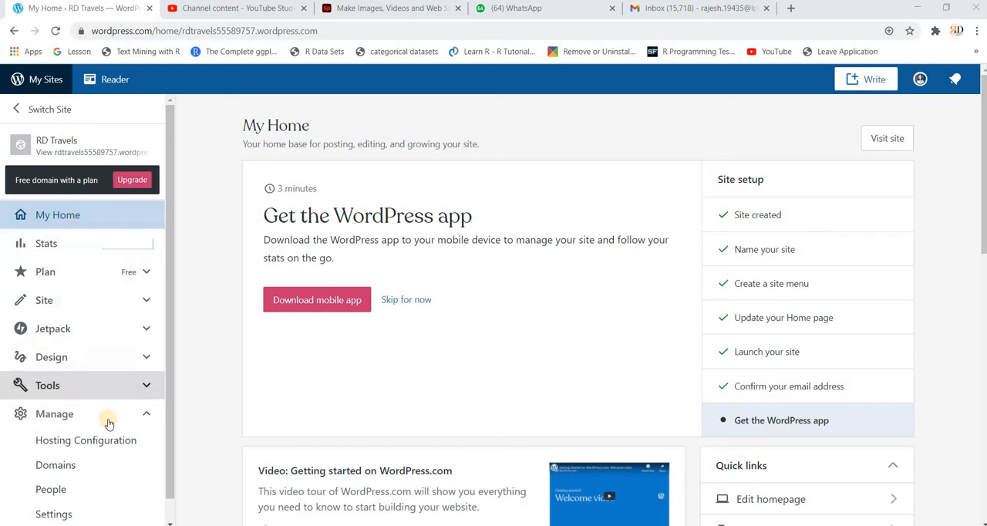
# - Open the site's posts list and start a new post
pyautogui.click(116, 300)
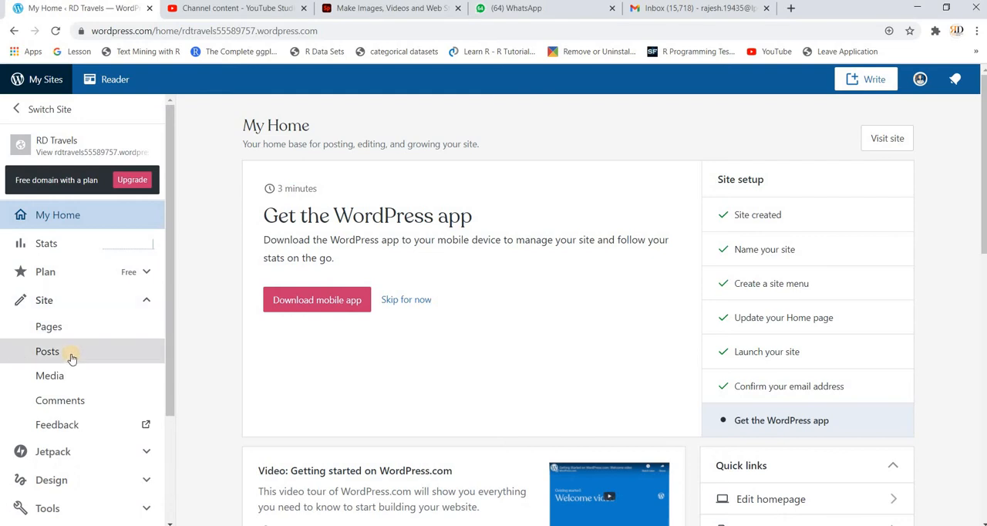
pyautogui.click(71, 357)
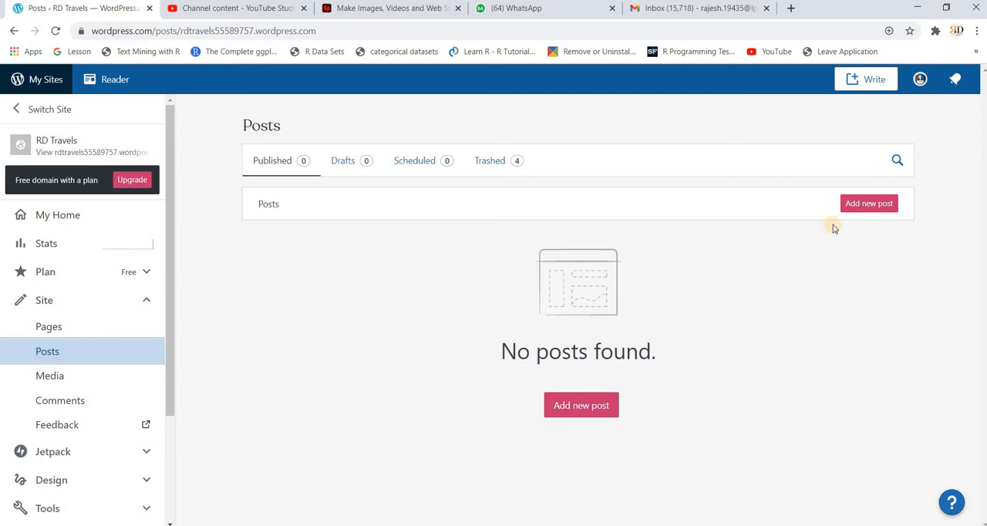
pyautogui.click(879, 209)
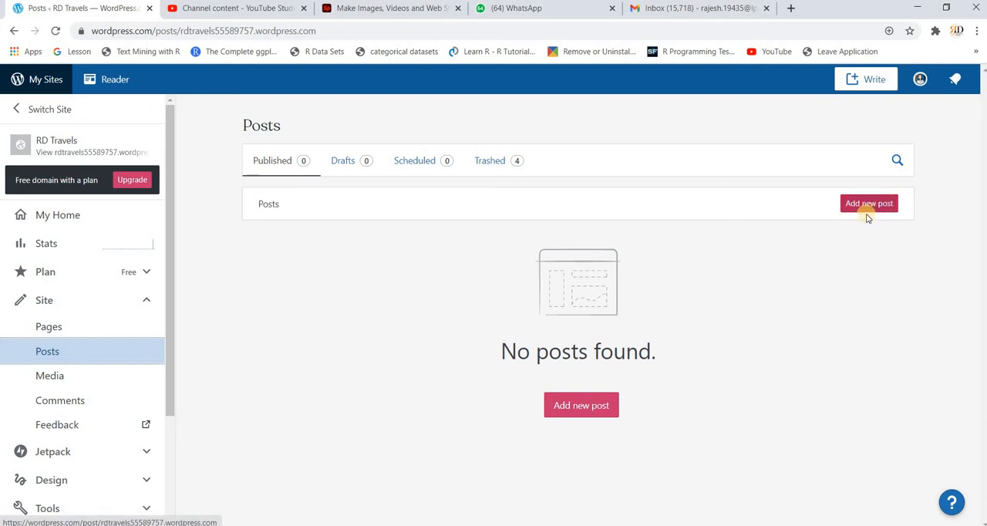
pyautogui.click(593, 412)
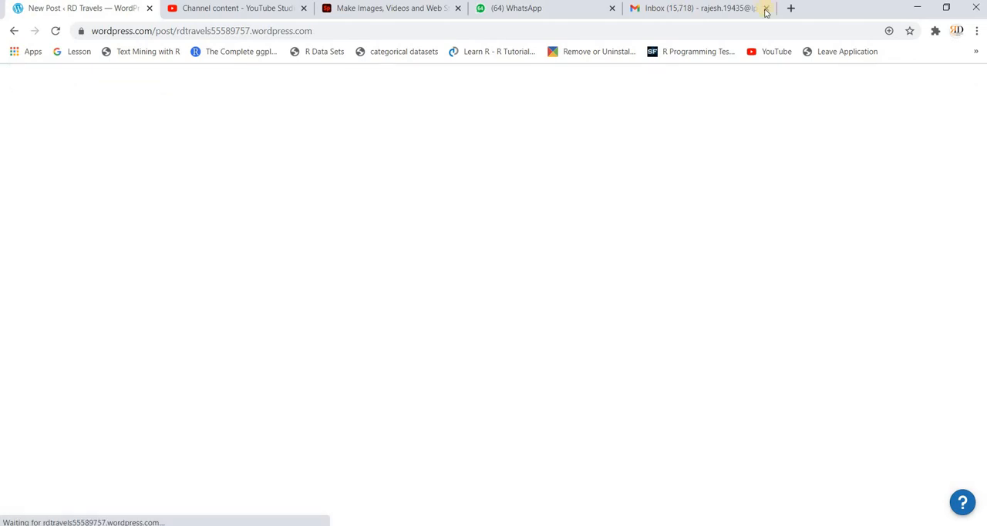
# - Close the Gmail inbox, WhatsApp, image and video maker, and YouTube Studio pages, keeping only the new post open
pyautogui.click(766, 11)
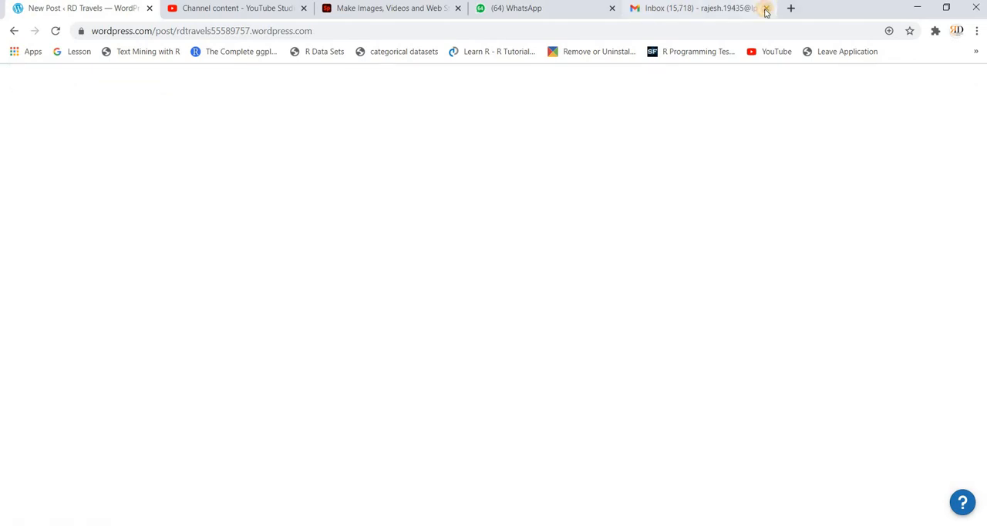
pyautogui.click(611, 9)
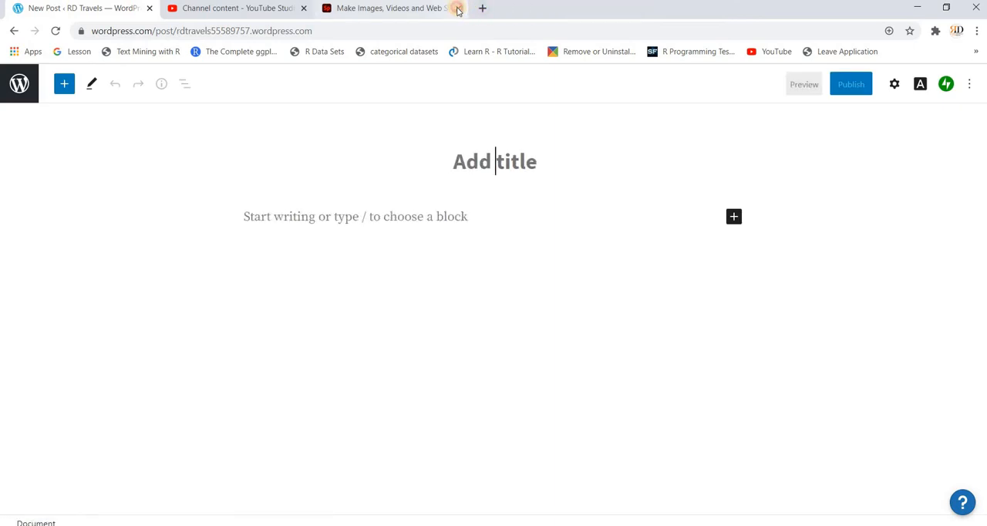
pyautogui.click(457, 9)
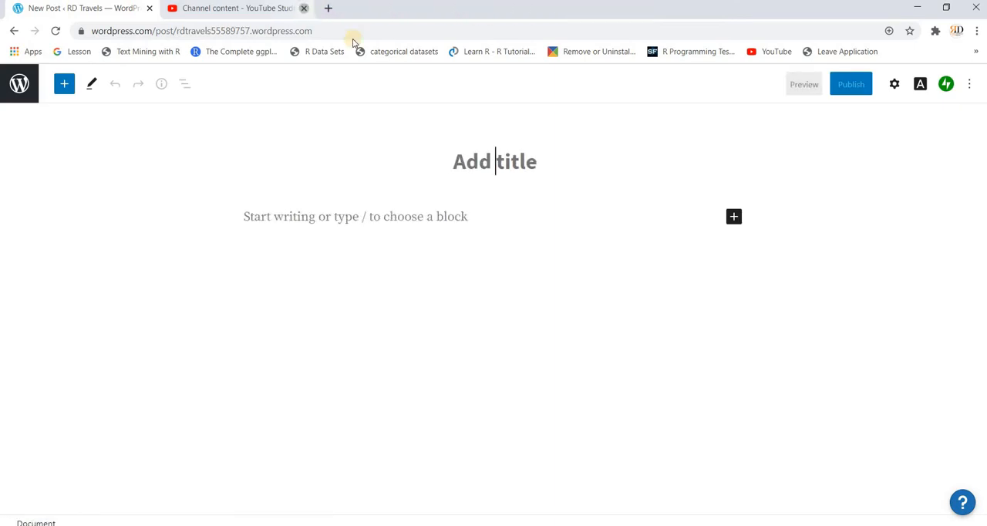
pyautogui.click(303, 7)
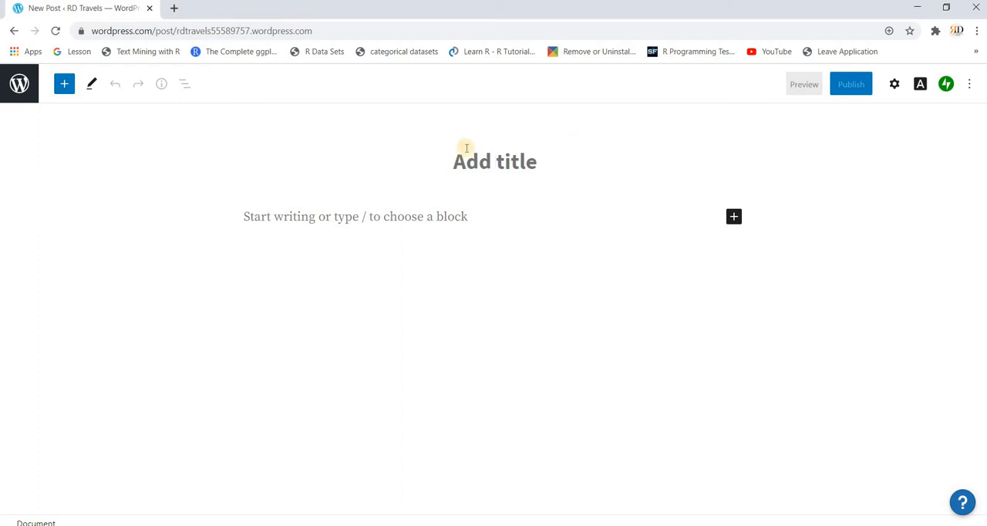
# - Title the post "My First Blog Post"
pyautogui.click(501, 151)
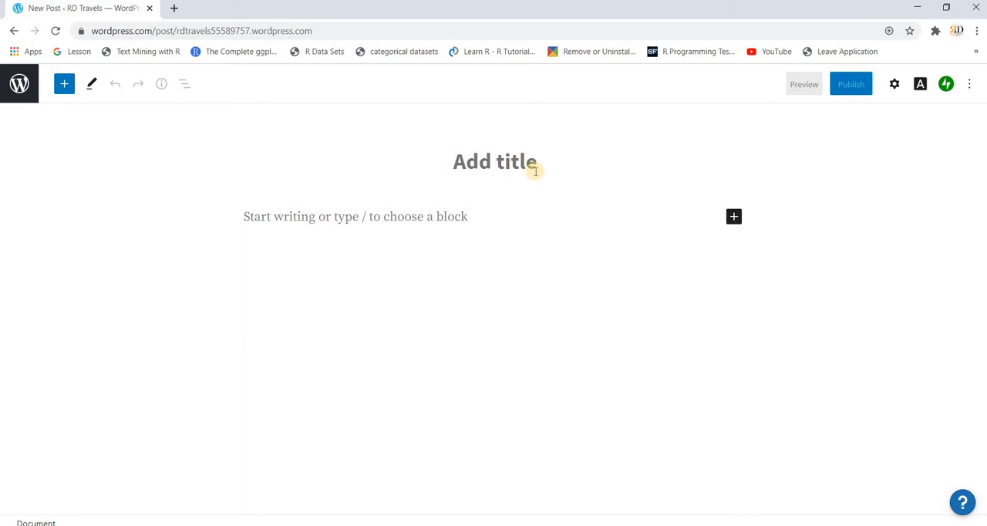
pyautogui.write('My ')
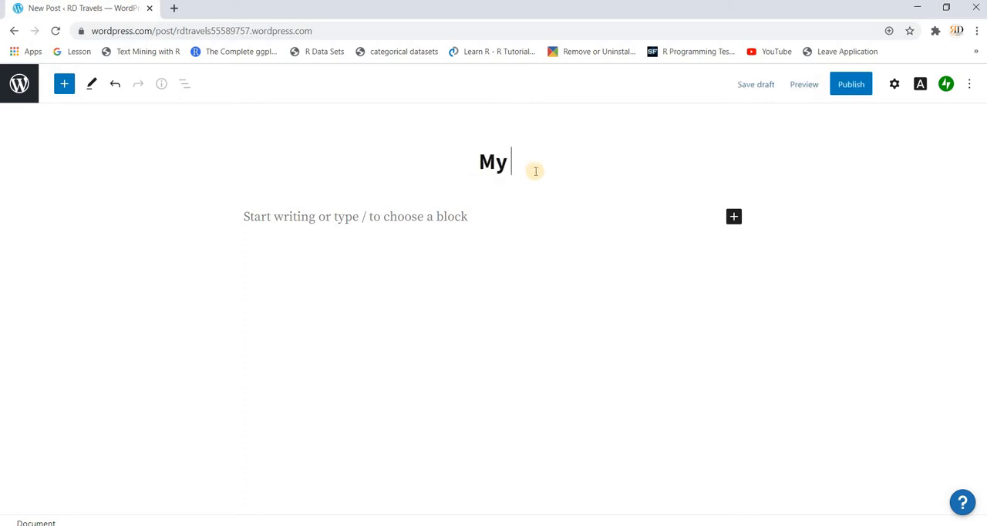
pyautogui.write('First B')
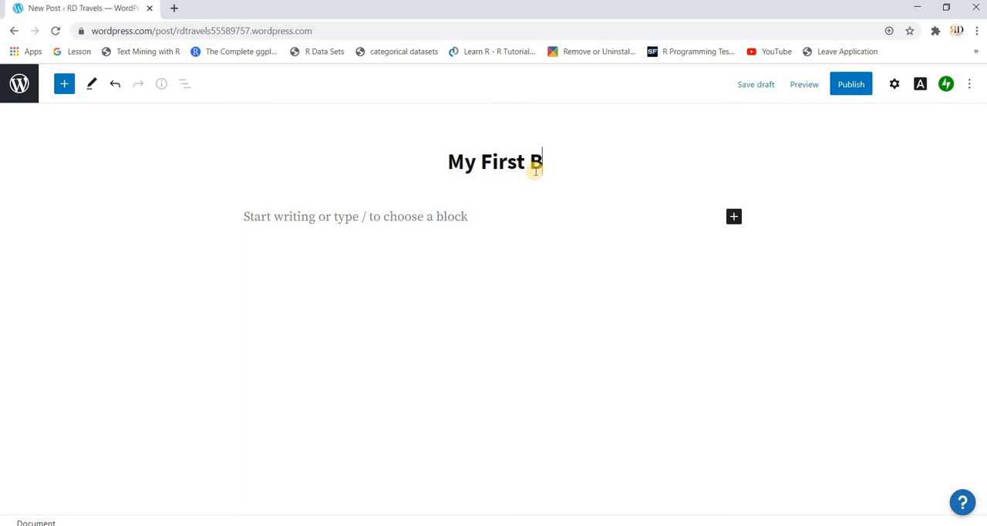
pyautogui.write('log Post')
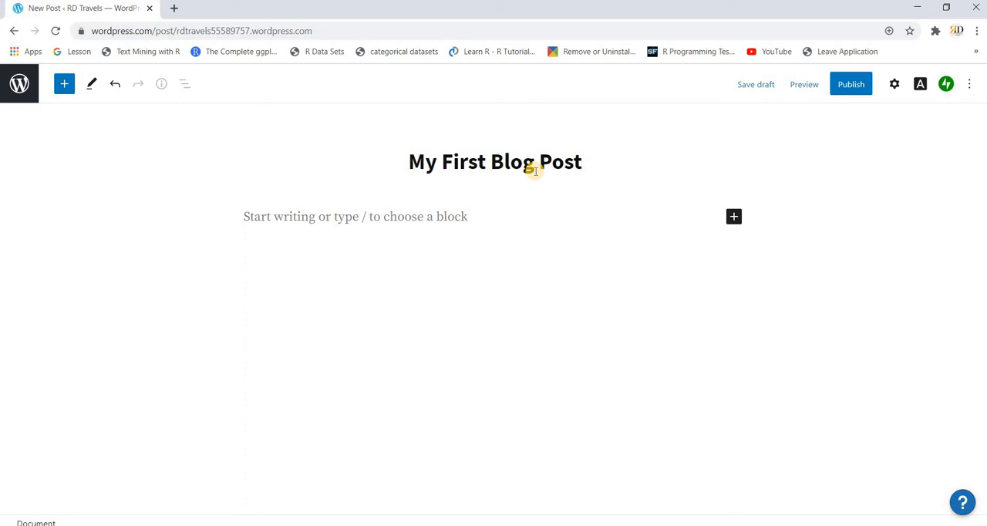
# - Write "So this my first travel blog." as the first paragraph of the post
pyautogui.click(487, 217)
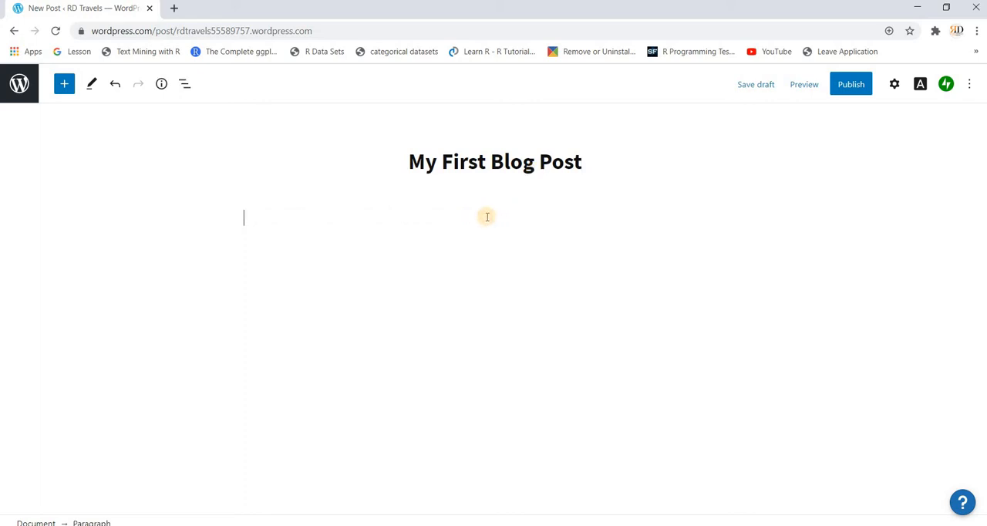
pyautogui.write('So this my first t')
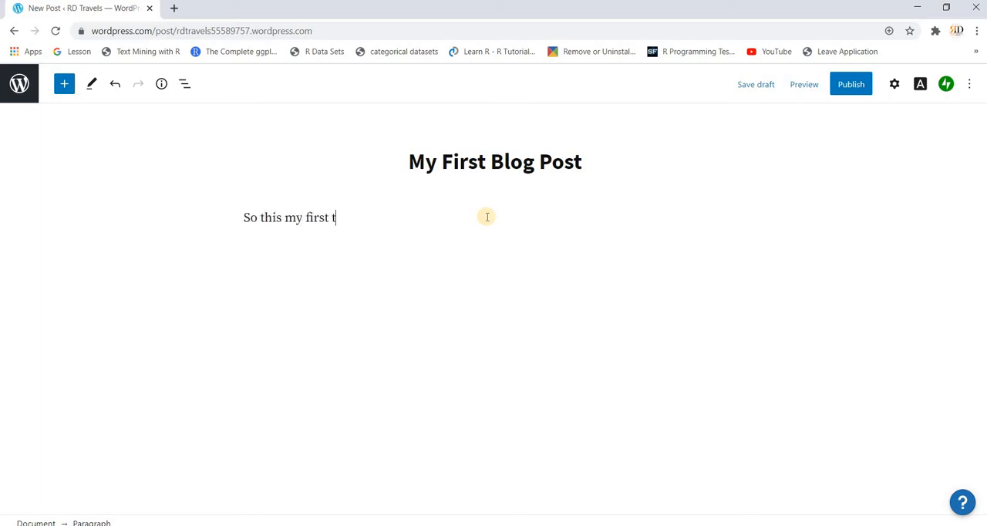
pyautogui.write('ravel blog.')
# - Center-align the paragraph below the title
pyautogui.click(408, 221)
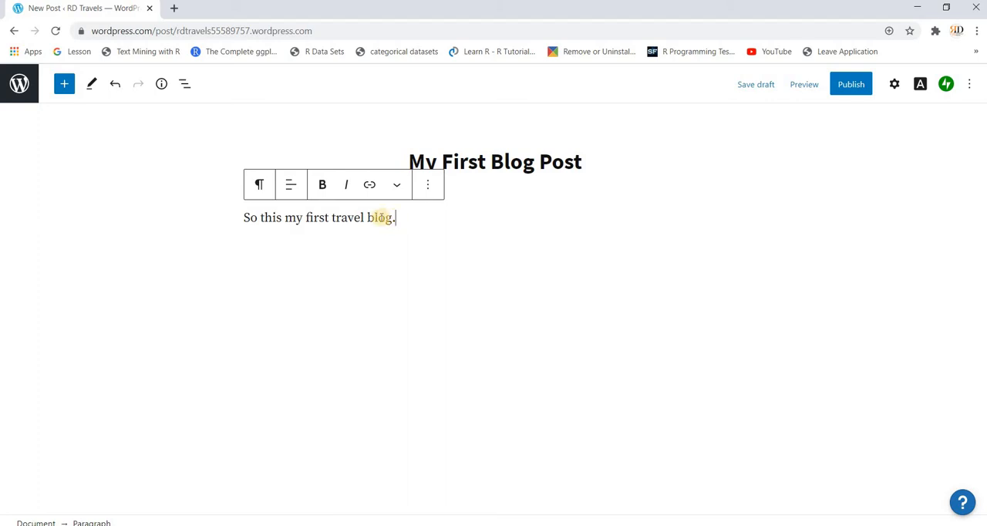
pyautogui.click(289, 187)
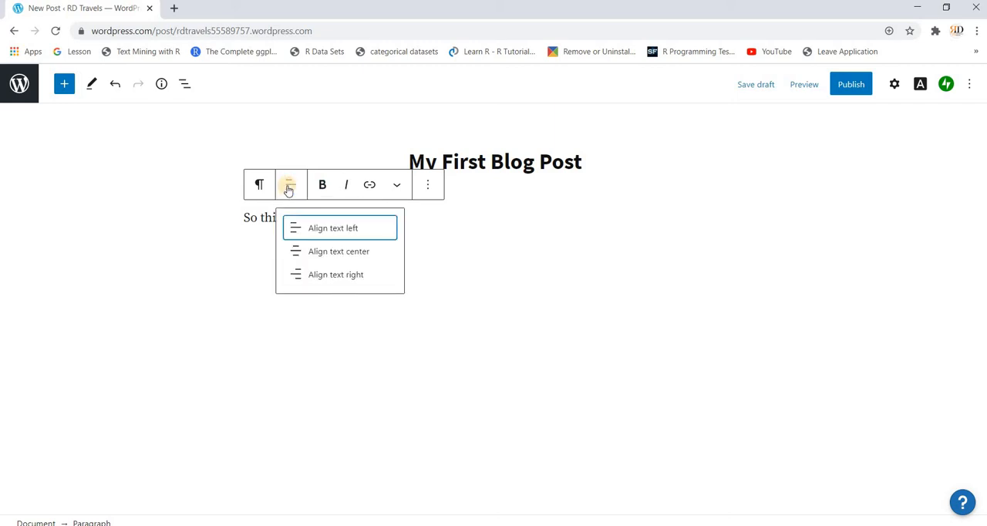
pyautogui.click(317, 252)
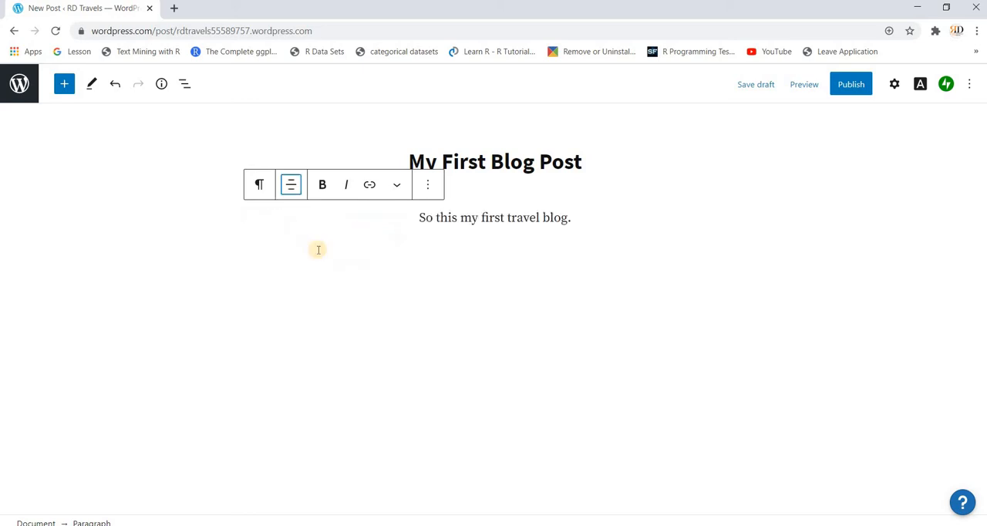
# - Make the whole paragraph sentence bold and italic
pyautogui.click(324, 189)
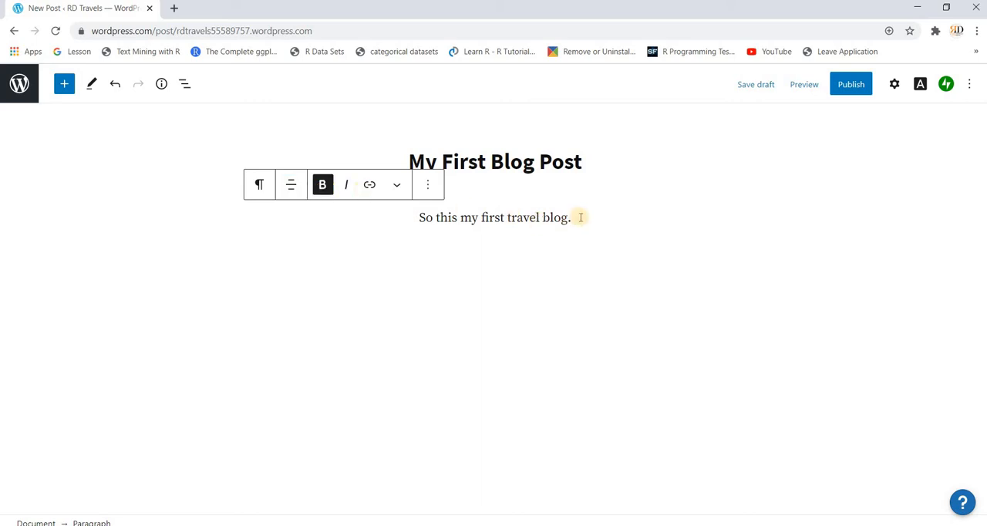
pyautogui.tripleClick(401, 225)
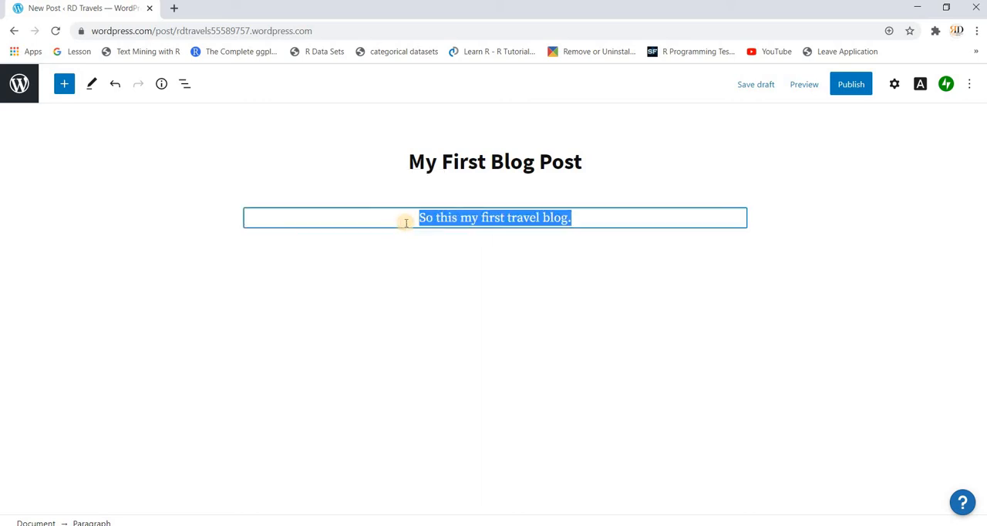
pyautogui.click(325, 187)
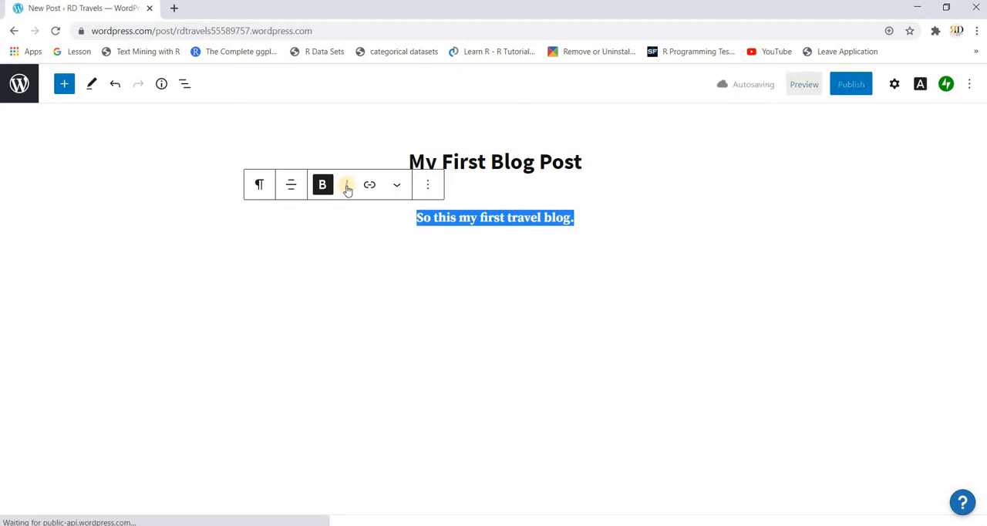
pyautogui.click(347, 186)
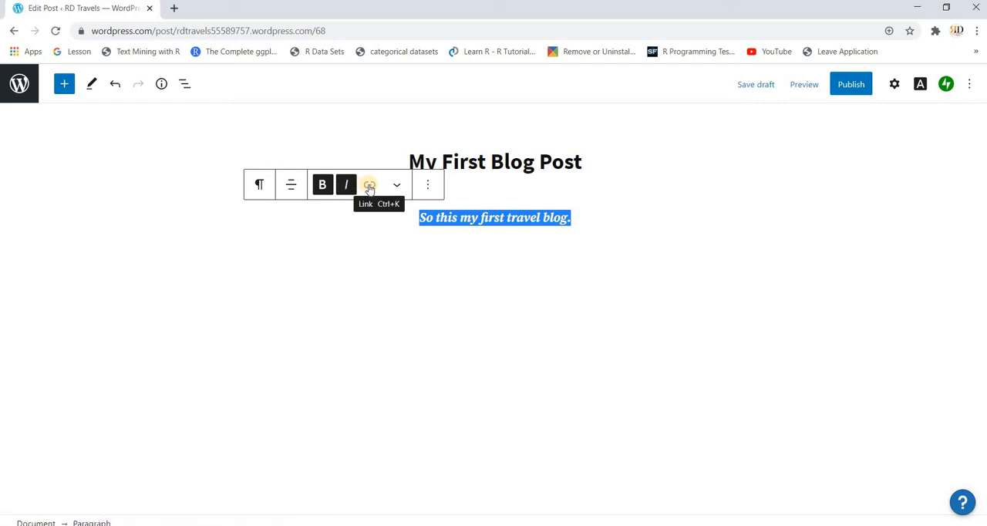
# - Try to link the paragraph sentence to a personal YouTube channel address that opens in a new tab
pyautogui.click(369, 186)
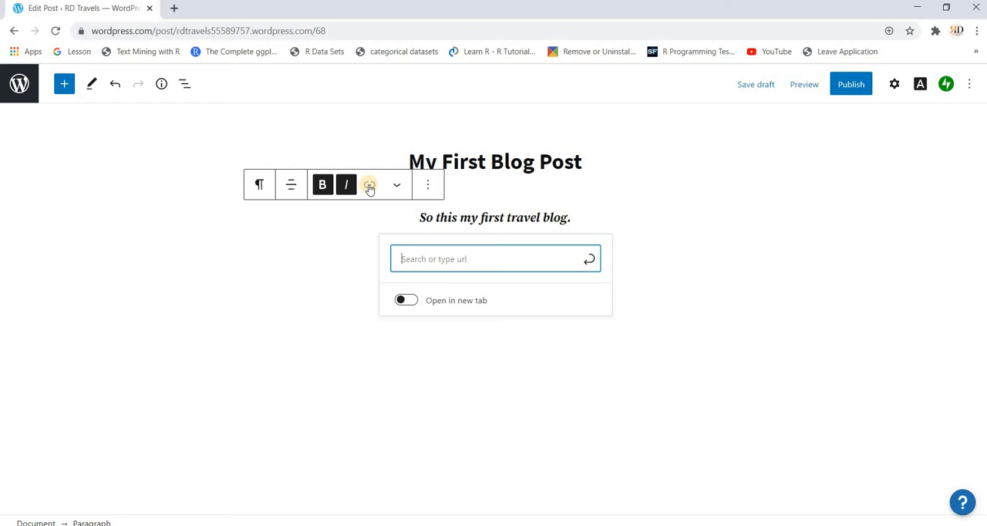
pyautogui.write('www')
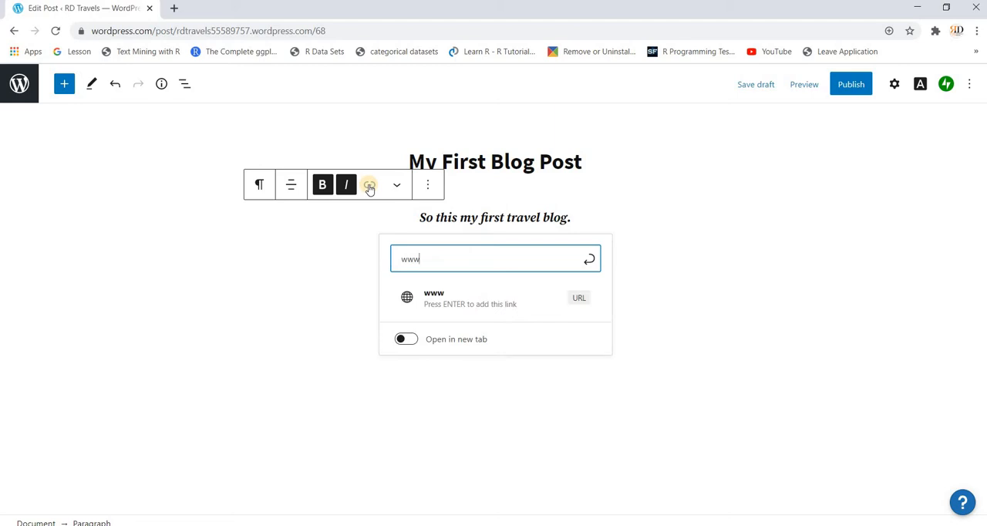
pyautogui.write('.youtube.com')
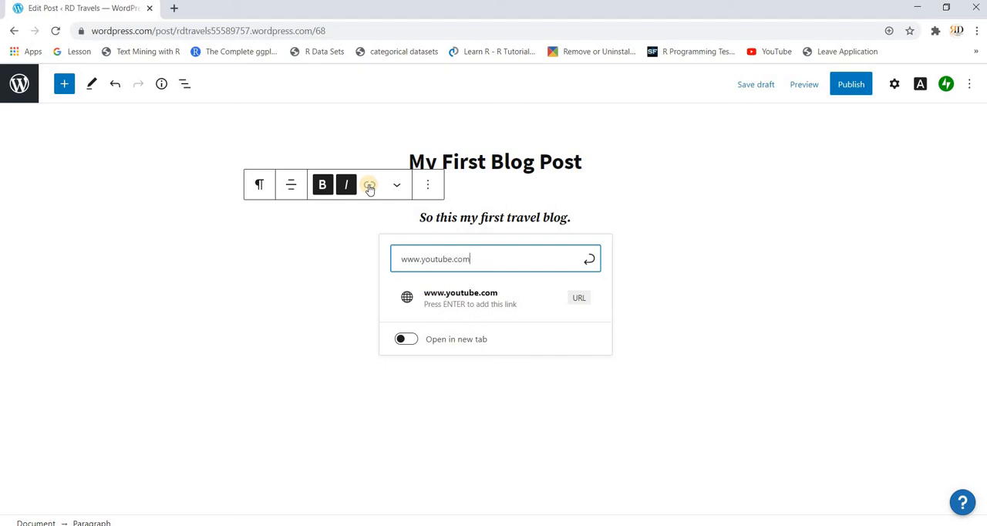
pyautogui.write('/rajeshdorbala')
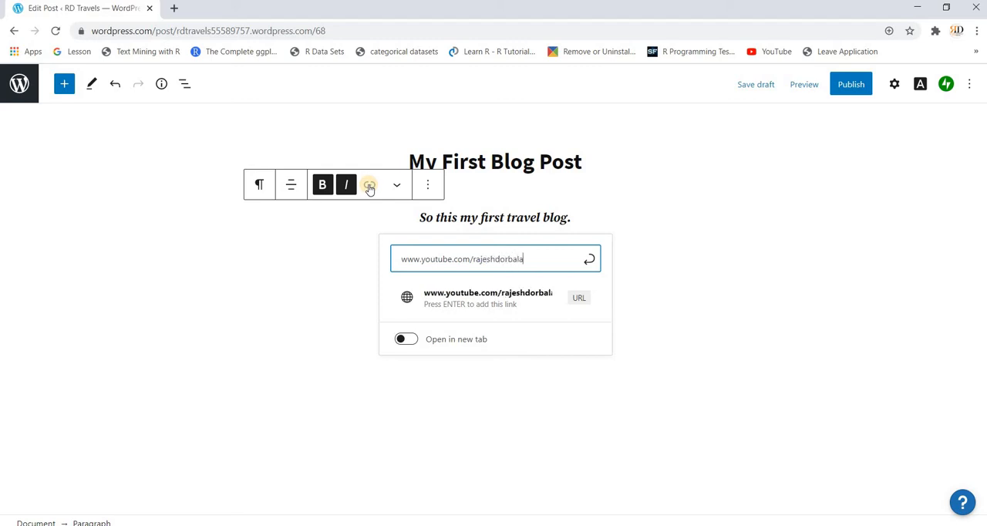
pyautogui.click(416, 344)
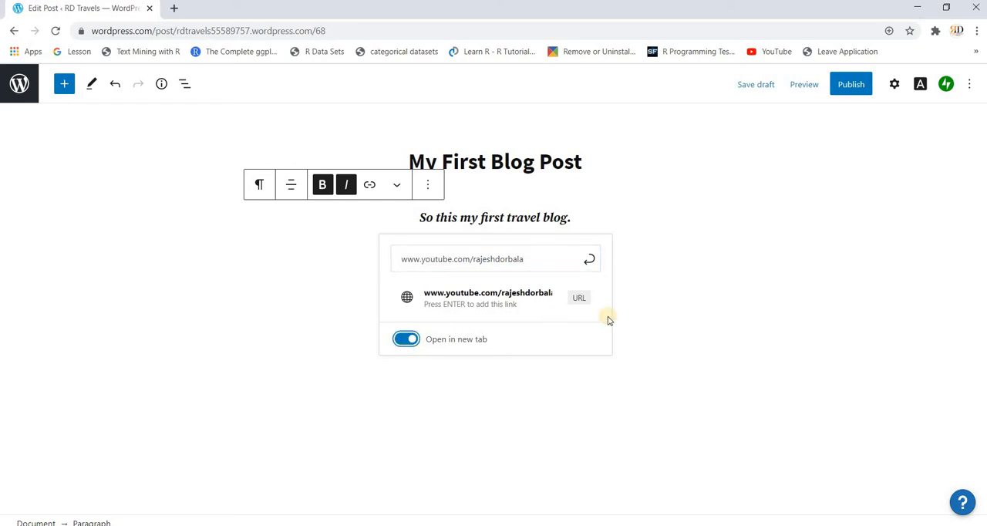
pyautogui.click(651, 316)
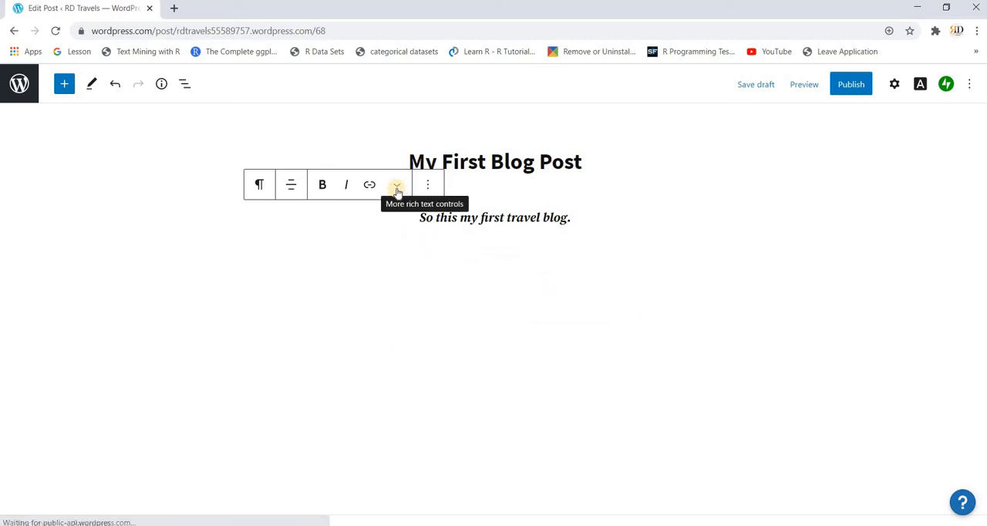
# - Underline the full paragraph sentence
pyautogui.click(574, 217)
pyautogui.moveTo(575, 217); pyautogui.dragTo(403, 220)
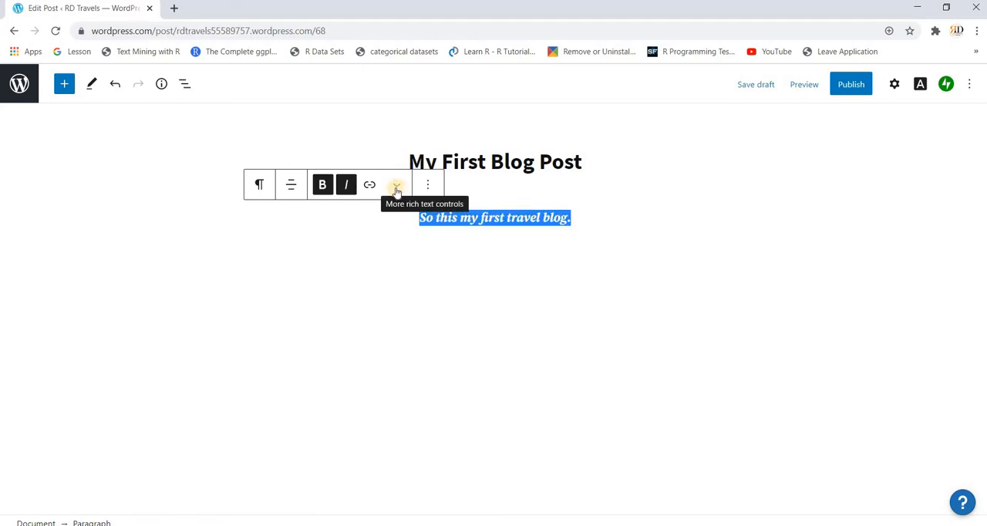
pyautogui.click(396, 189)
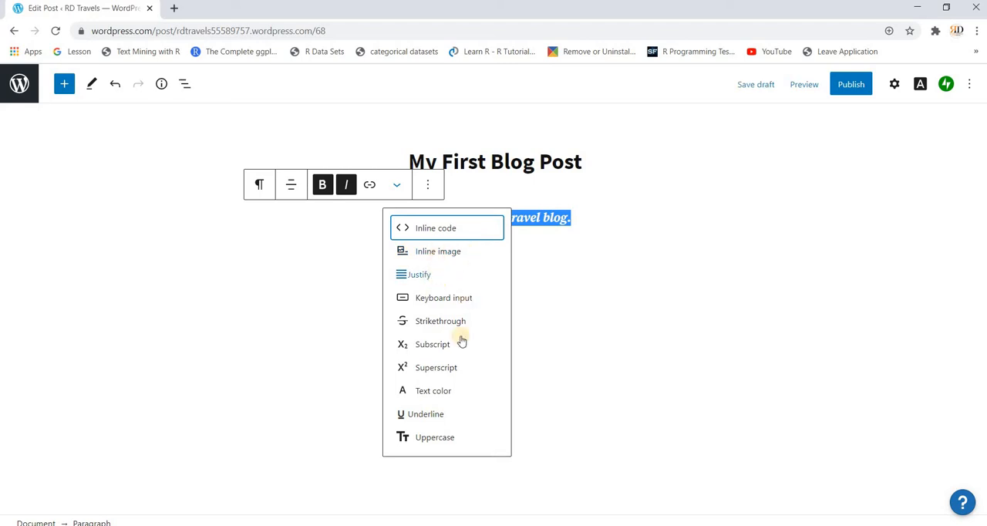
pyautogui.click(424, 414)
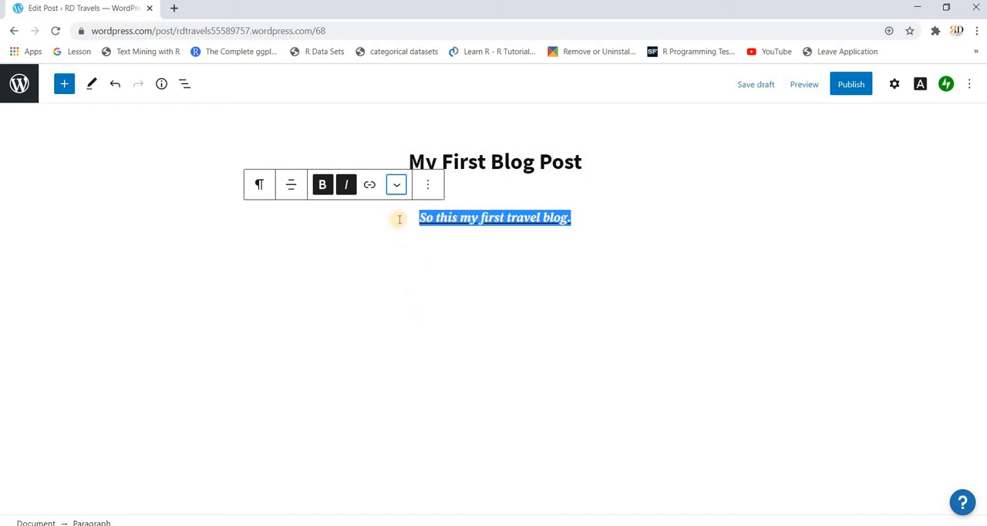
# - Apply a custom blue text color to the selected paragraph sentence
pyautogui.click(397, 192)
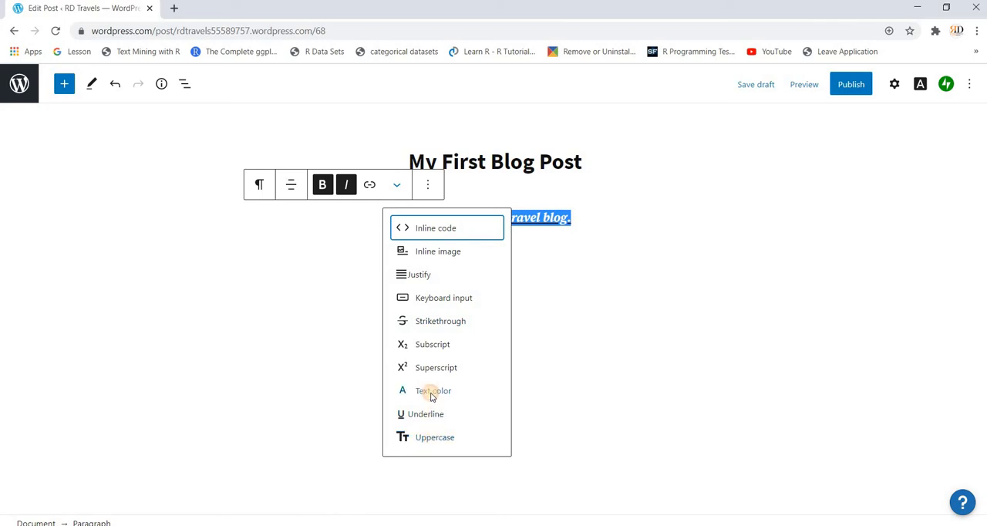
pyautogui.click(431, 391)
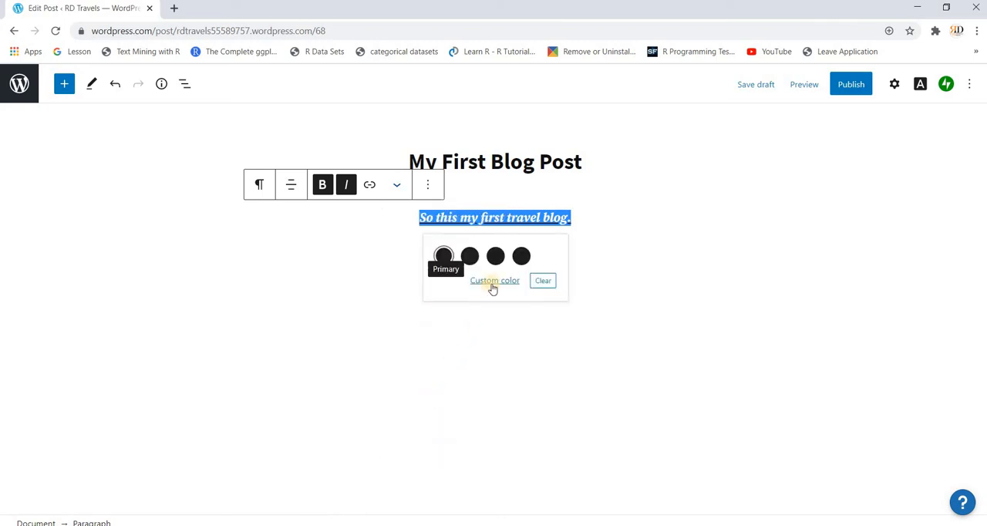
pyautogui.click(492, 282)
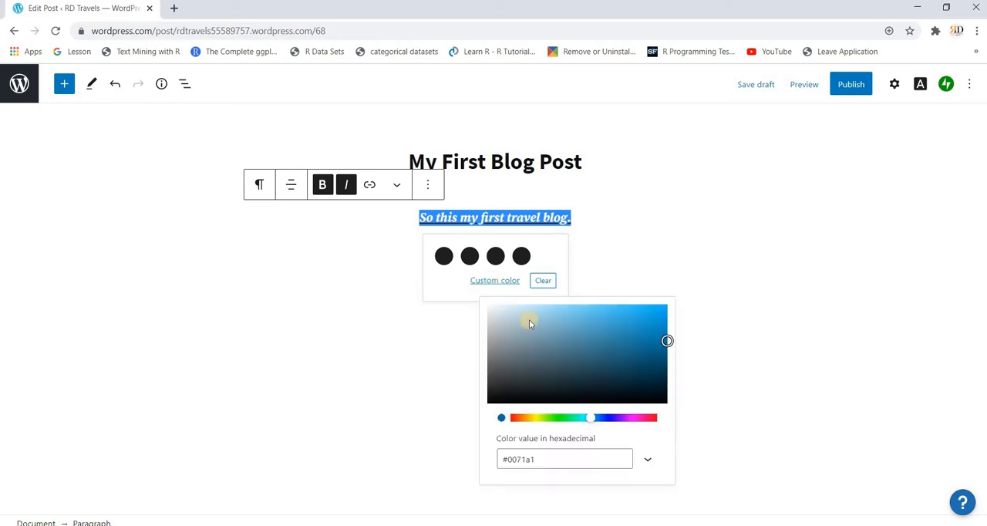
pyautogui.click(647, 461)
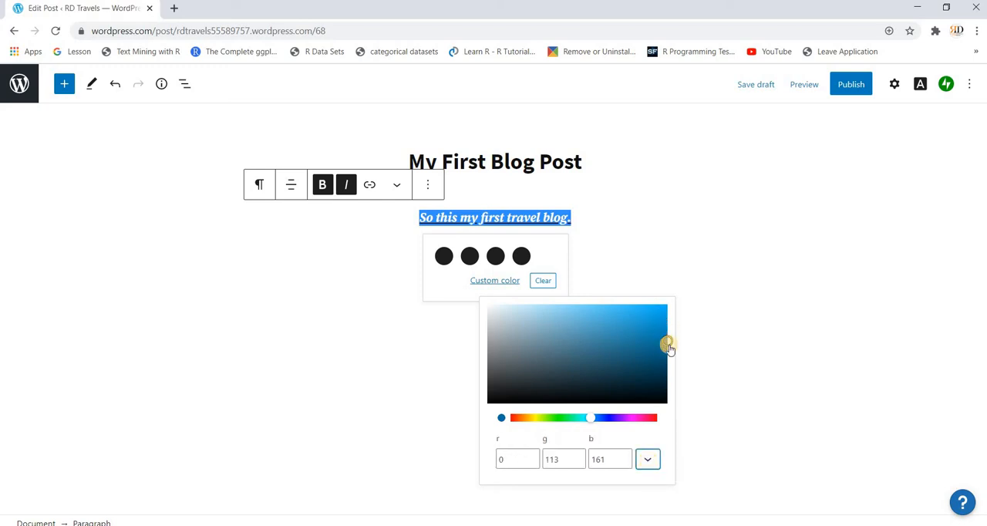
pyautogui.moveTo(668, 348); pyautogui.dragTo(645, 327)
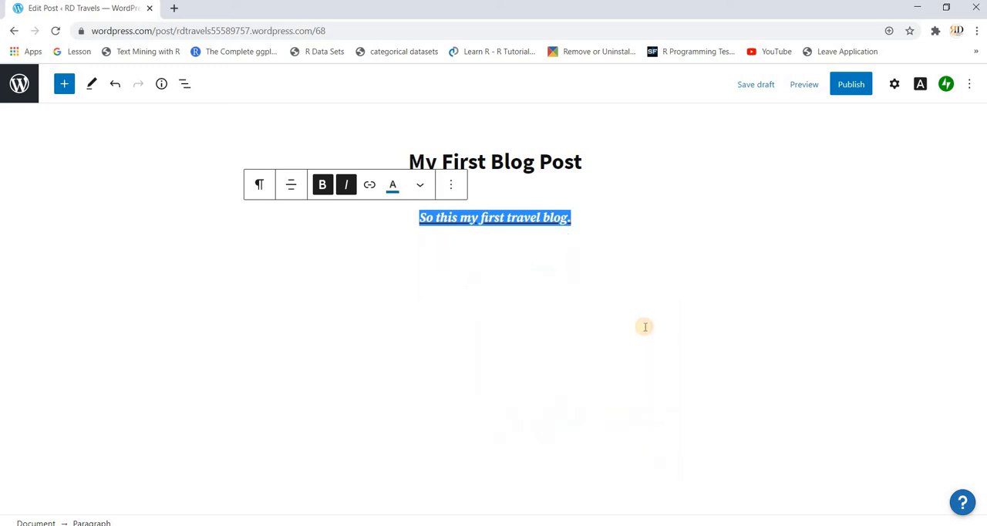
# - Examine the paragraph block's additional formatting choices, block actions and transform options
pyautogui.click(555, 240)
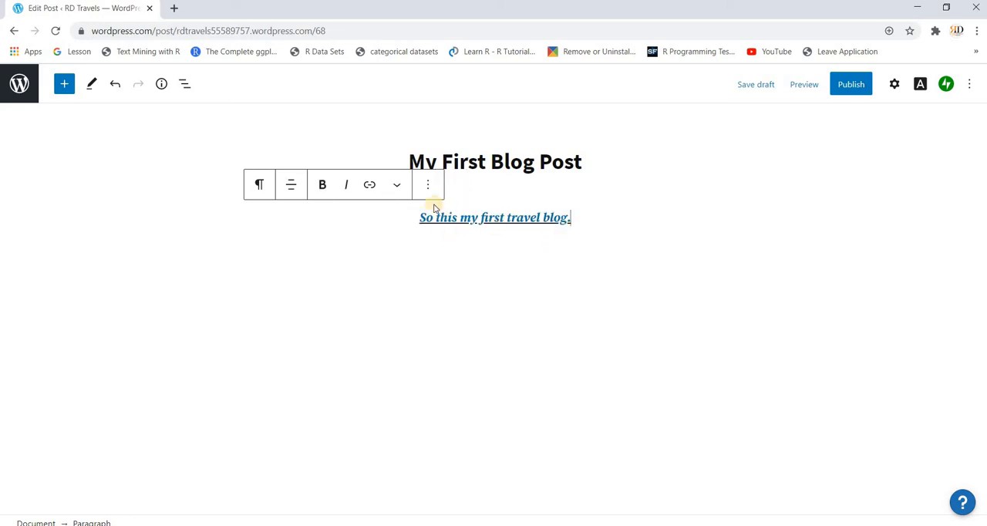
pyautogui.click(400, 189)
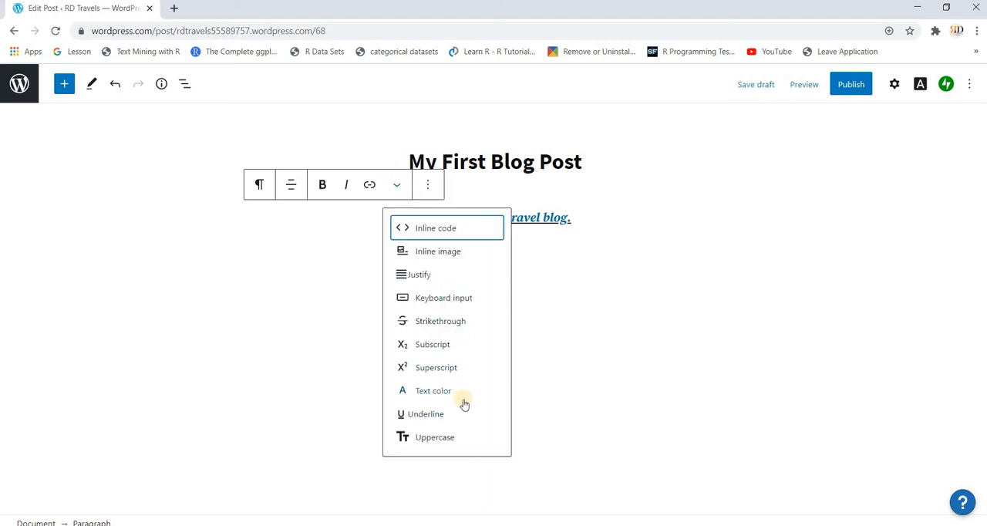
pyautogui.click(564, 355)
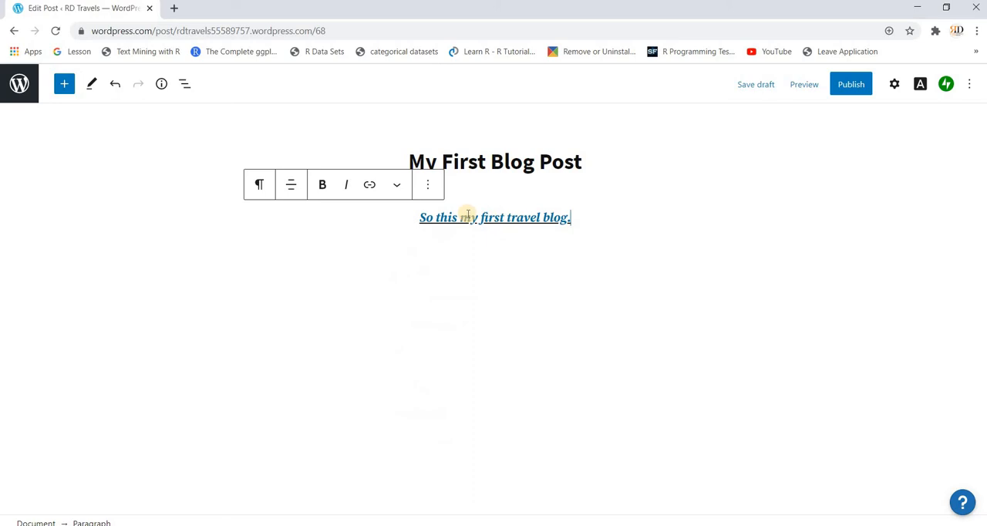
pyautogui.click(429, 188)
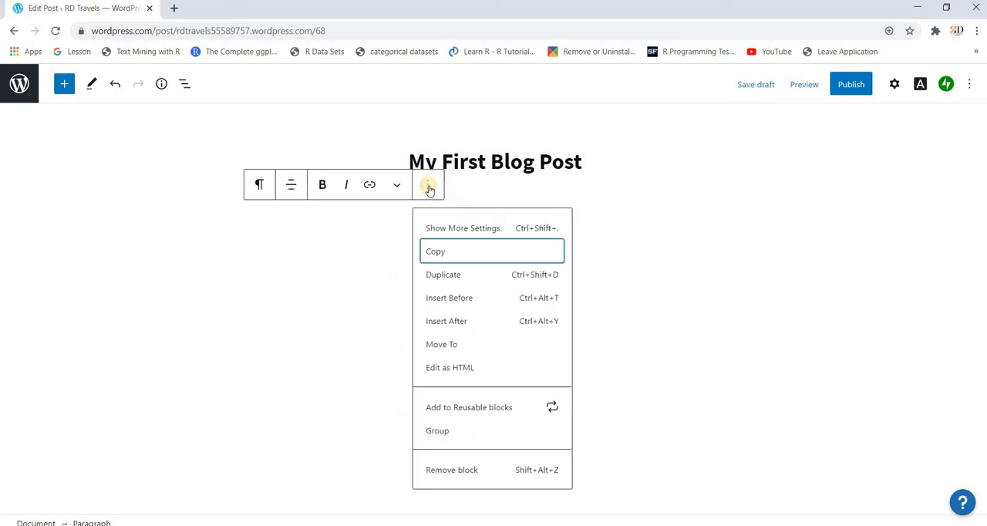
pyautogui.click(609, 340)
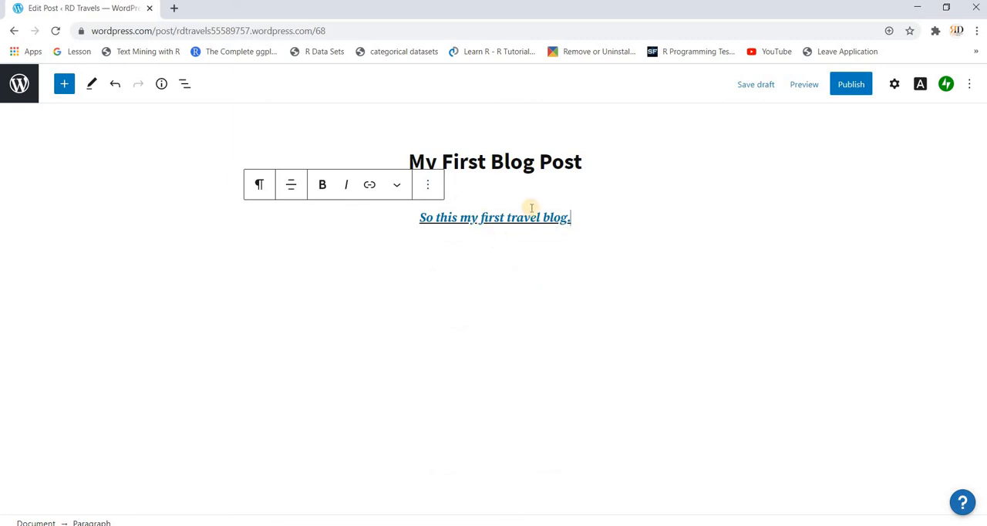
pyautogui.click(581, 220)
pyautogui.click(260, 187)
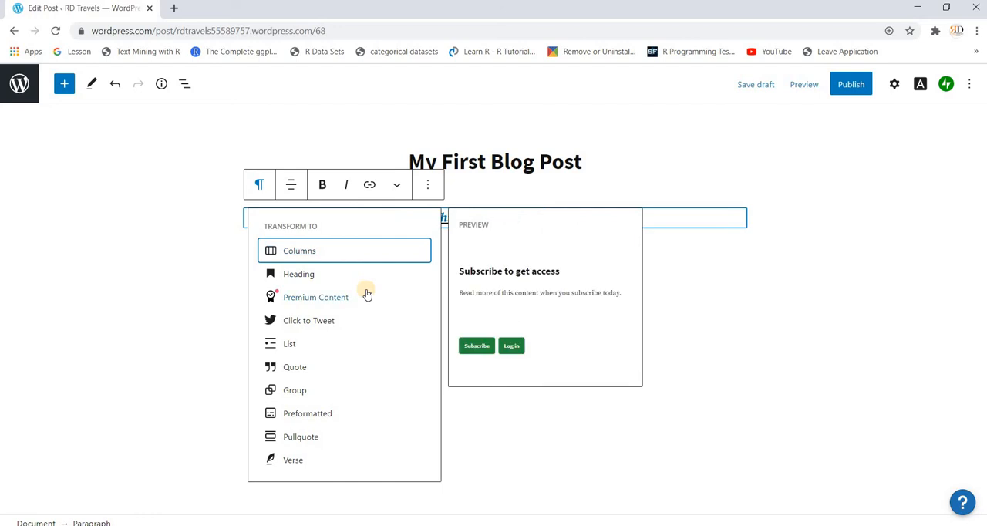
pyautogui.click(487, 302)
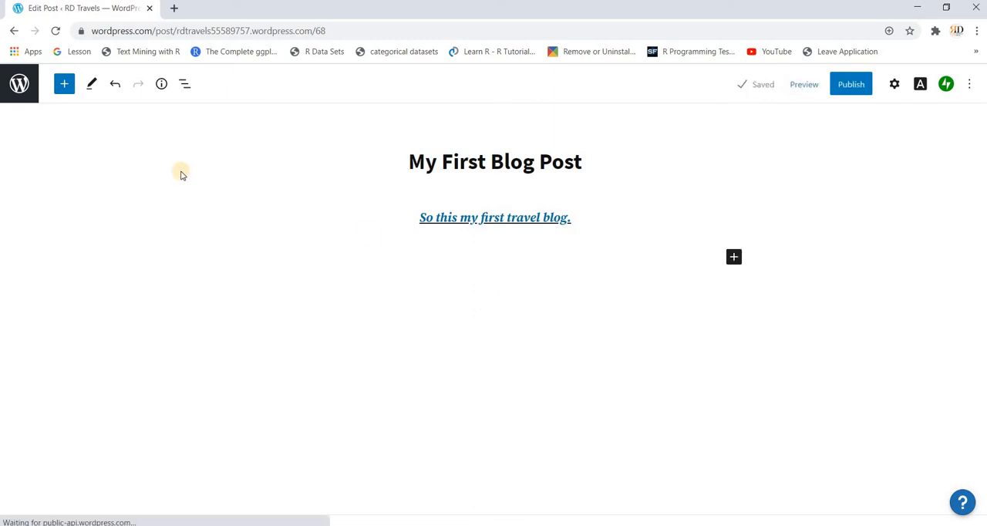
# - Add a second paragraph below the first reading "In this blog I will discuss the best travel destinations."
pyautogui.click(734, 259)
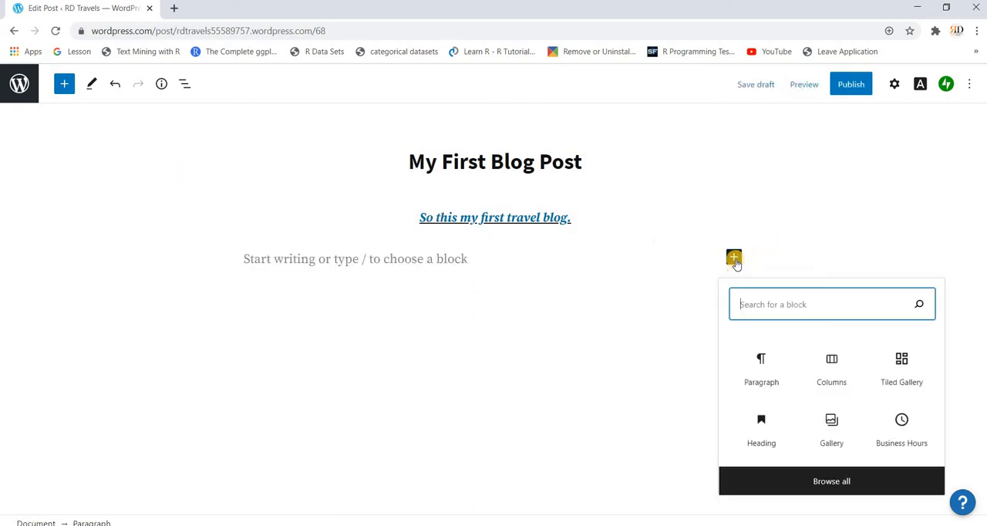
pyautogui.click(766, 357)
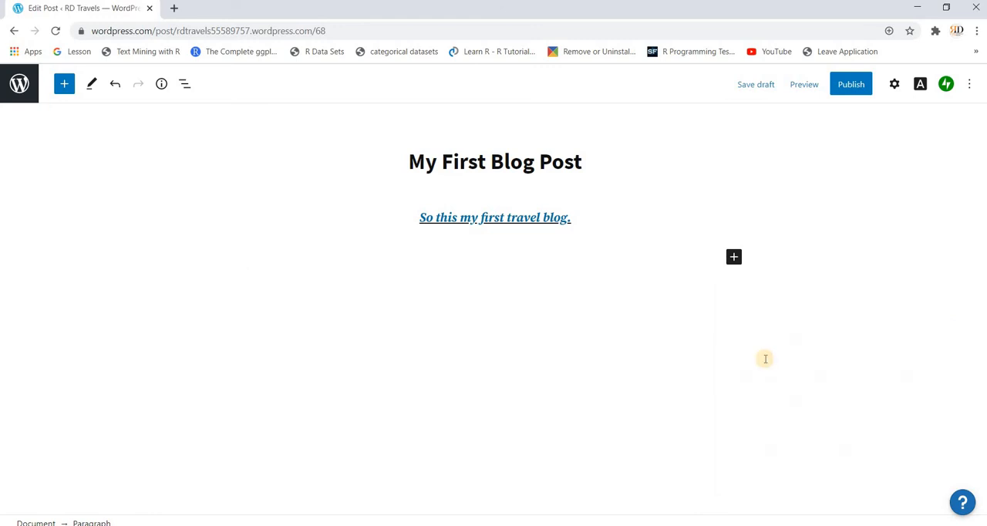
pyautogui.write('In this blog I will ')
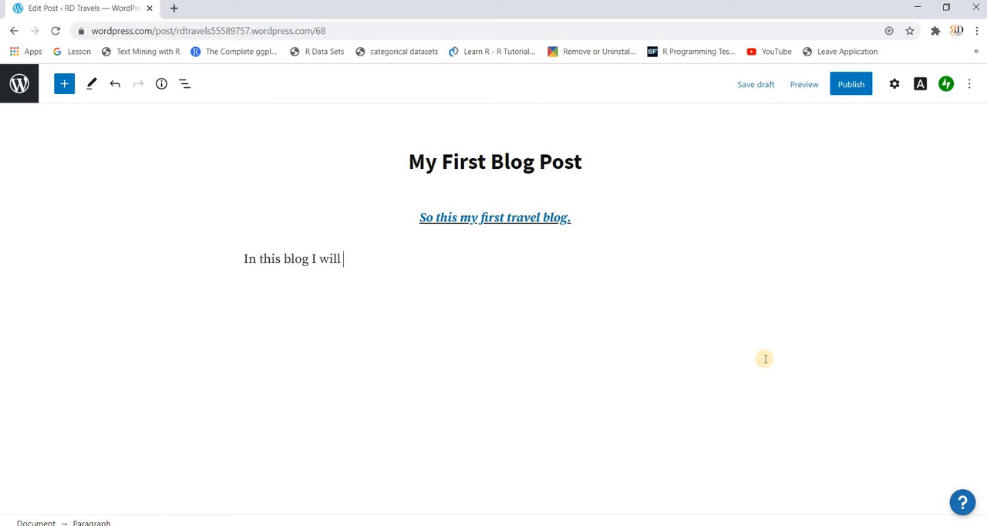
pyautogui.write('discuss the best tr')
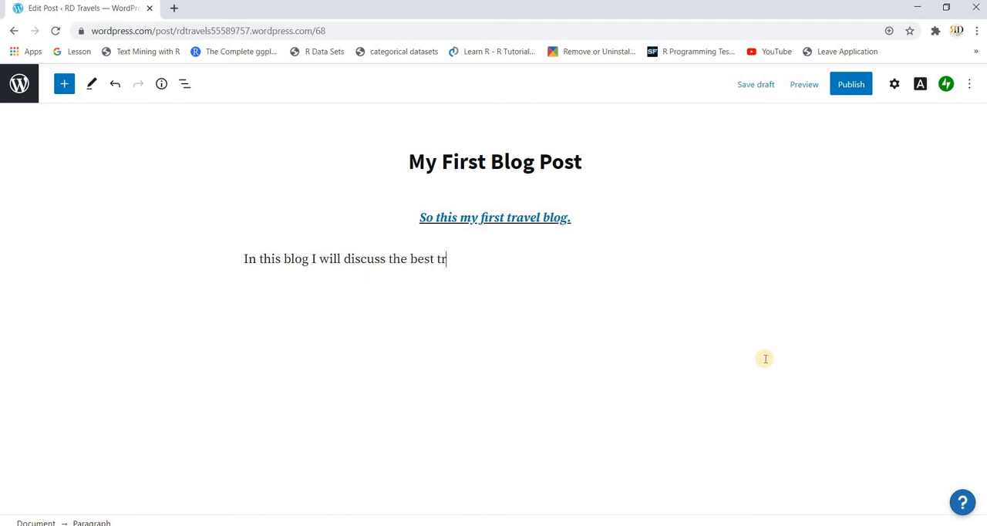
pyautogui.write('avel destinati')
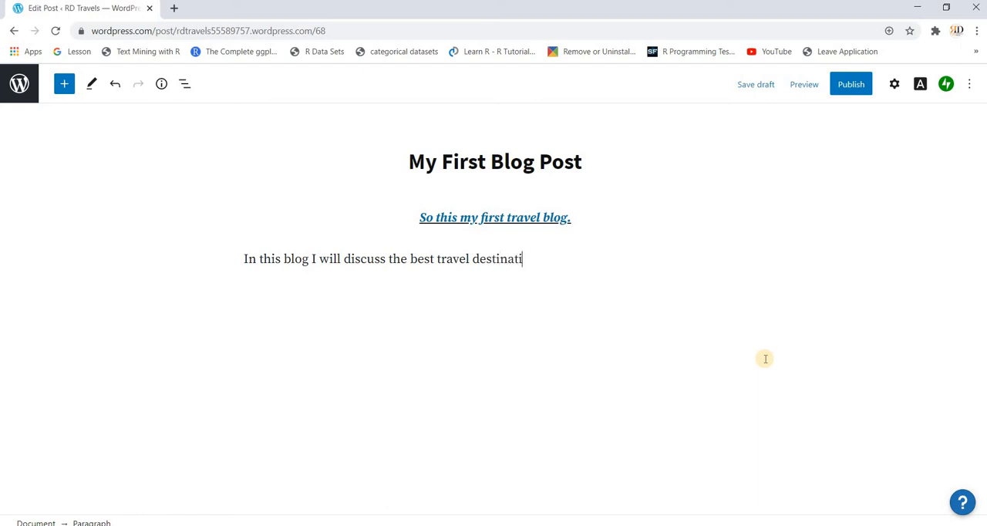
pyautogui.write('ons')
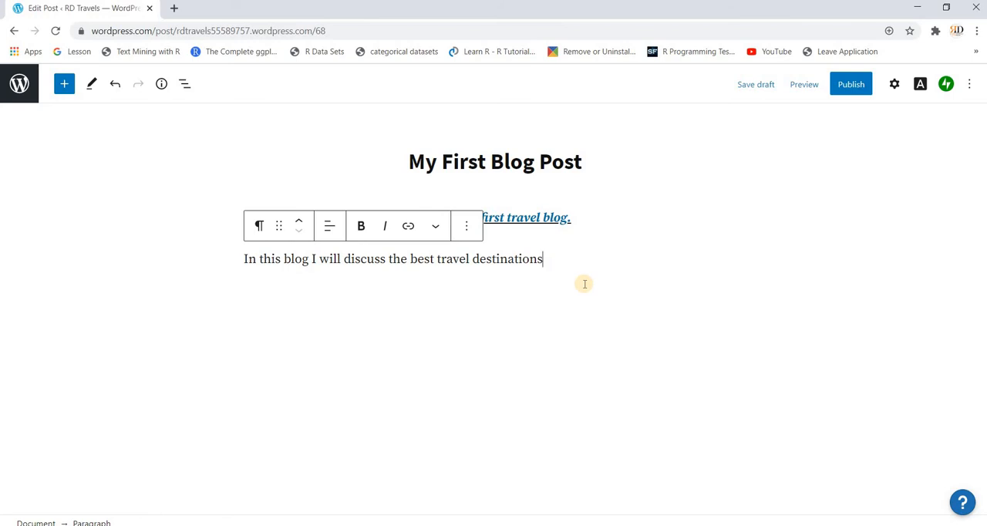
pyautogui.write('.')
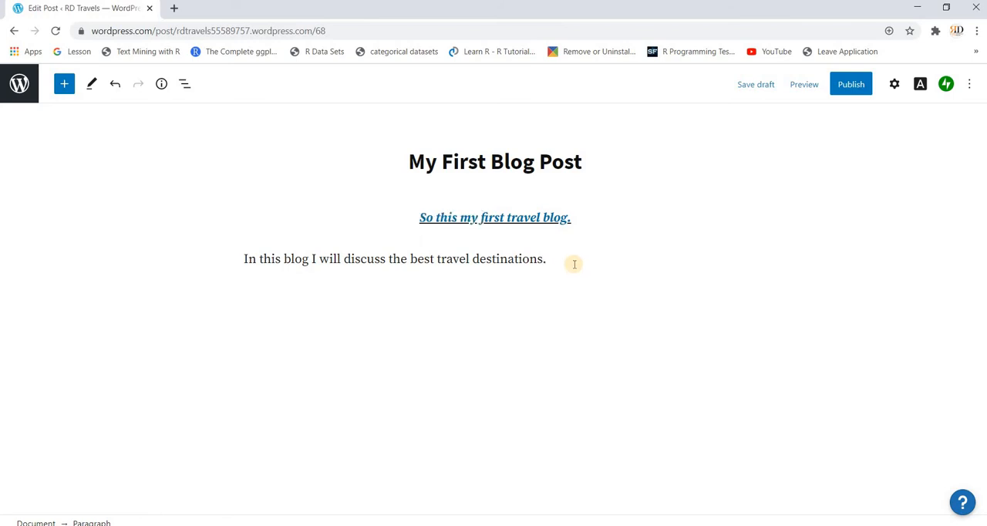
# - Add a Tiled Gallery block below the second paragraph
pyautogui.press('Return')
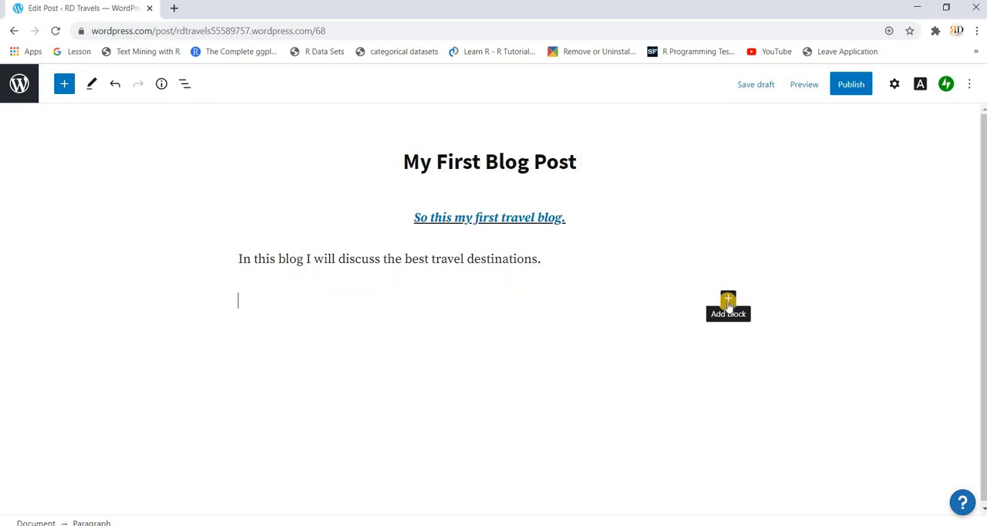
pyautogui.click(728, 300)
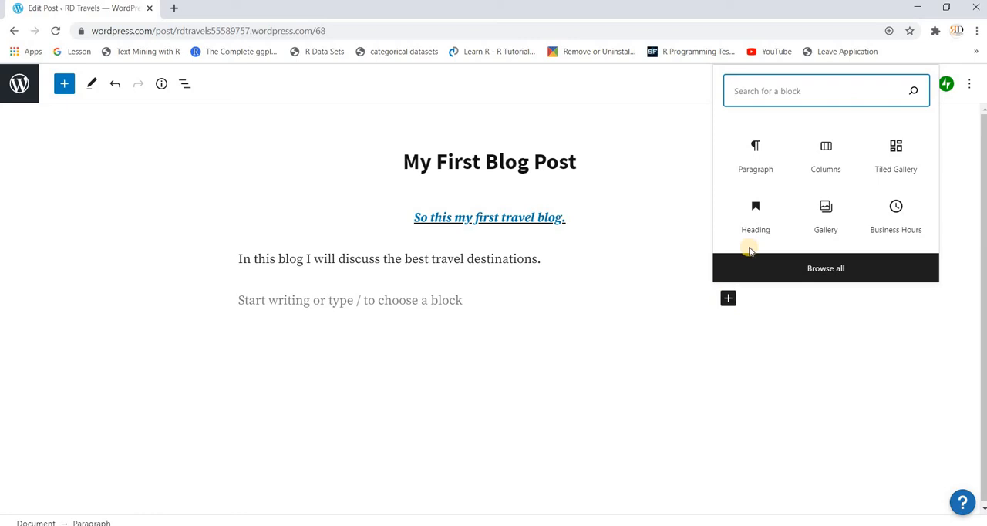
pyautogui.click(897, 154)
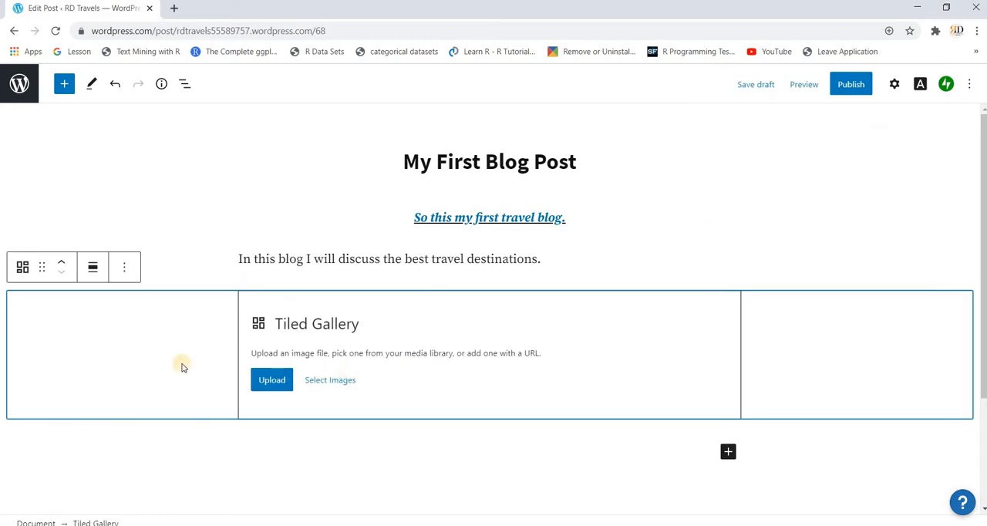
# - Insert the photo of the lake with orange-lit mountain peaks from the Media Library into the tiled gallery
pyautogui.click(269, 381)
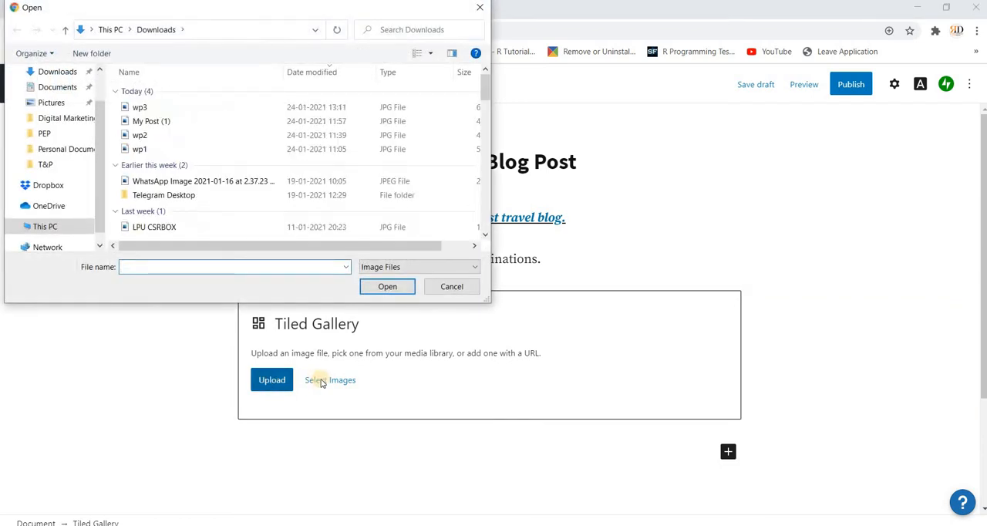
pyautogui.click(451, 287)
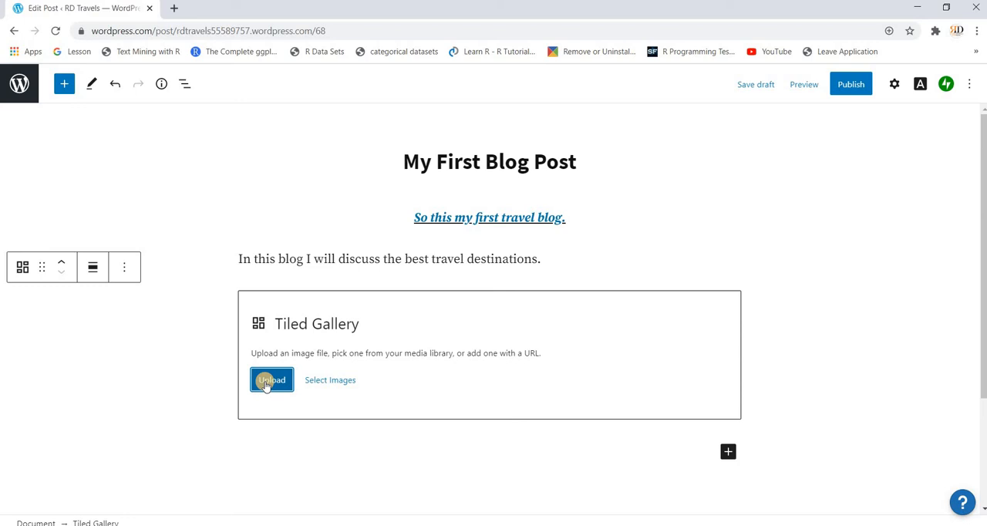
pyautogui.click(323, 383)
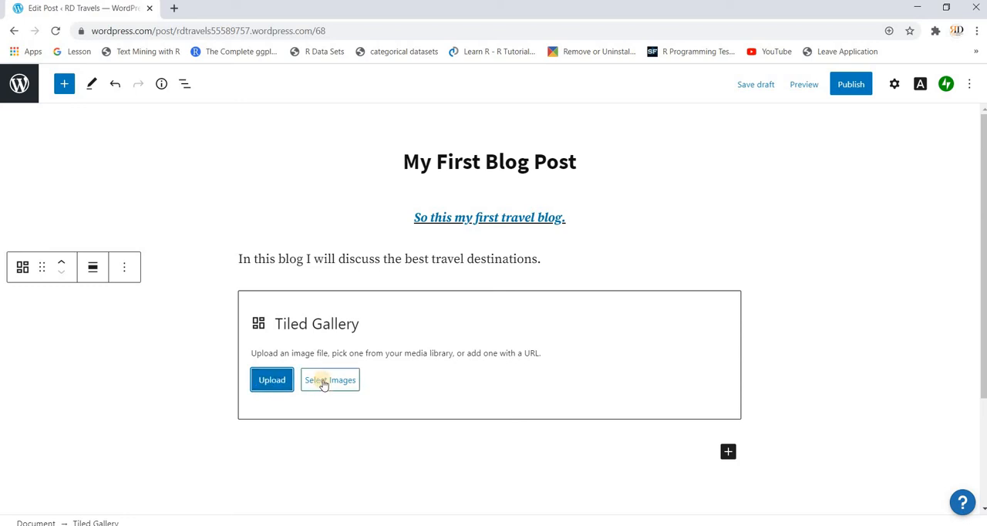
pyautogui.click(323, 383)
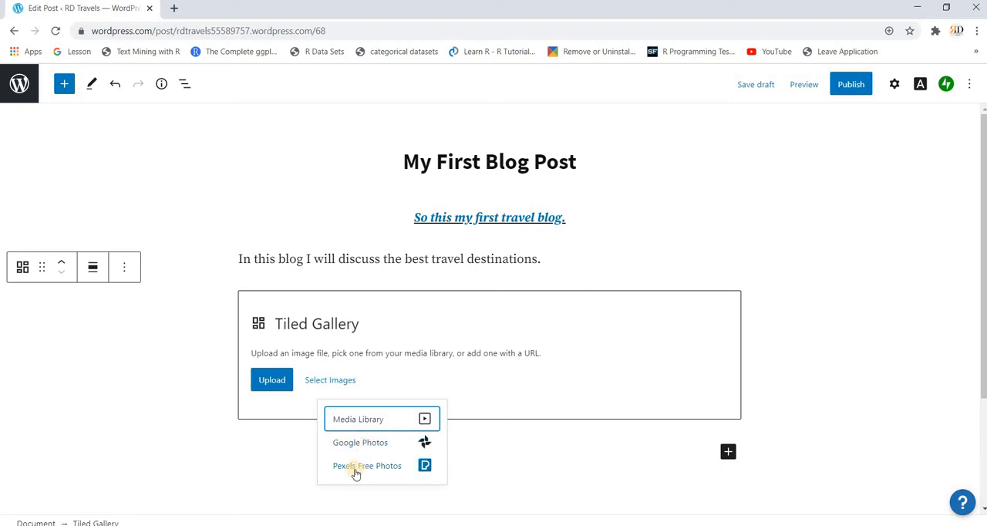
pyautogui.click(357, 420)
pyautogui.click(185, 267)
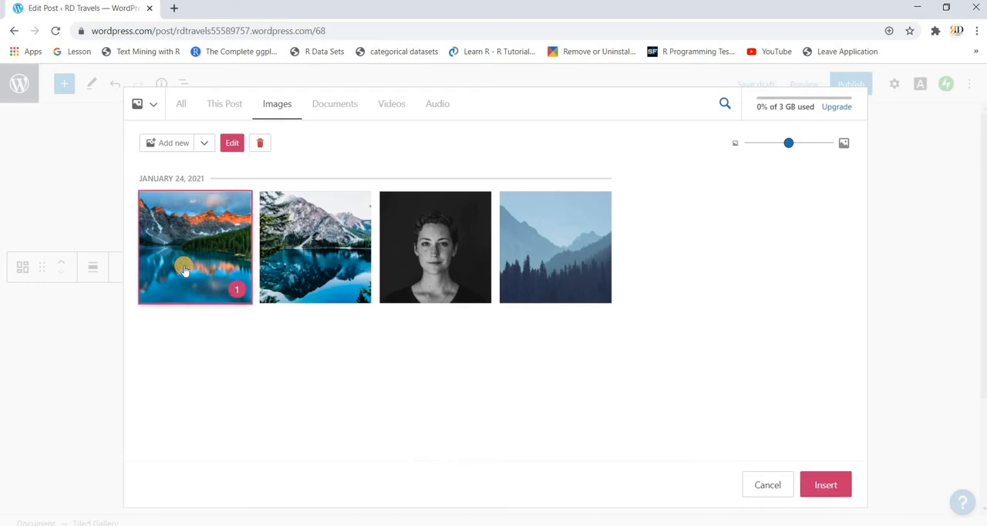
pyautogui.click(186, 267)
pyautogui.click(184, 266)
pyautogui.click(825, 484)
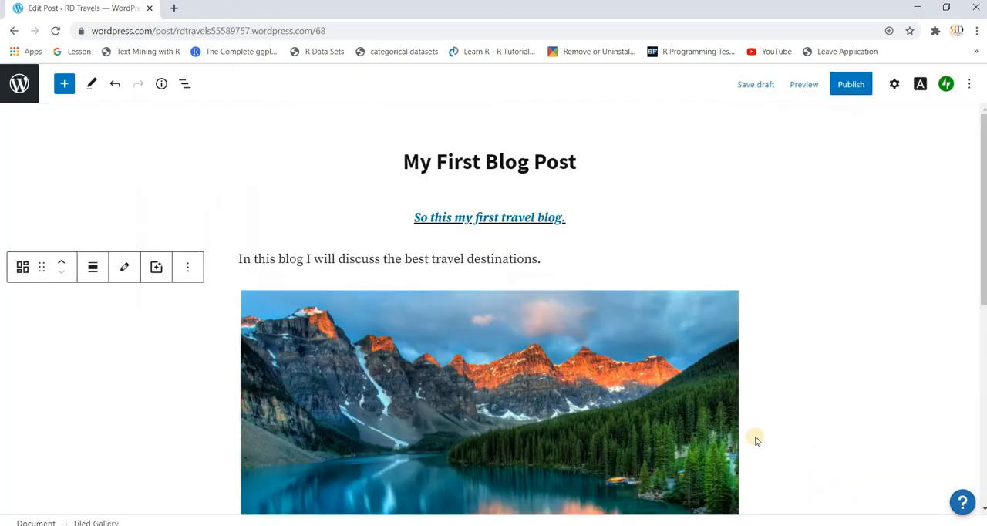
# - Apply the Sepia image filter to the tiled gallery's photo
pyautogui.scroll(-3, 716, 423)
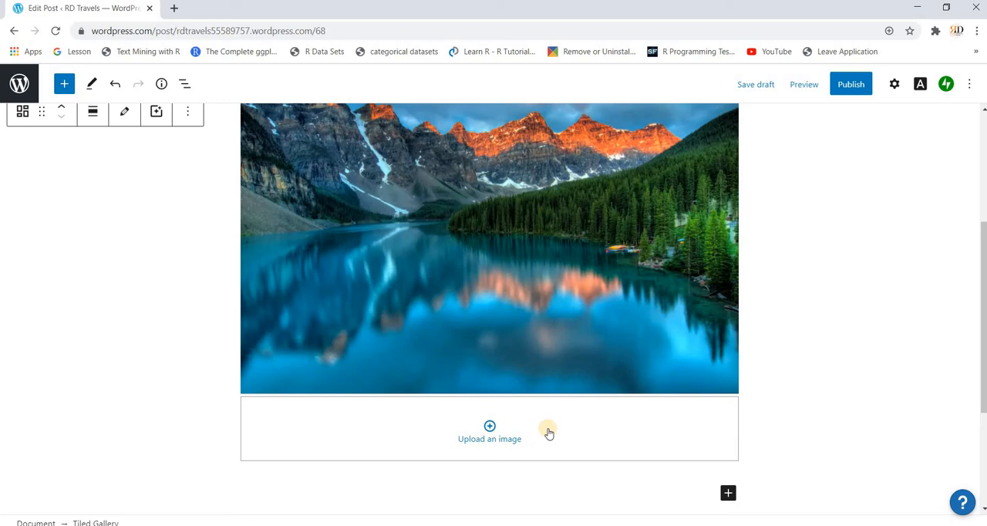
pyautogui.scroll(3, 547, 428)
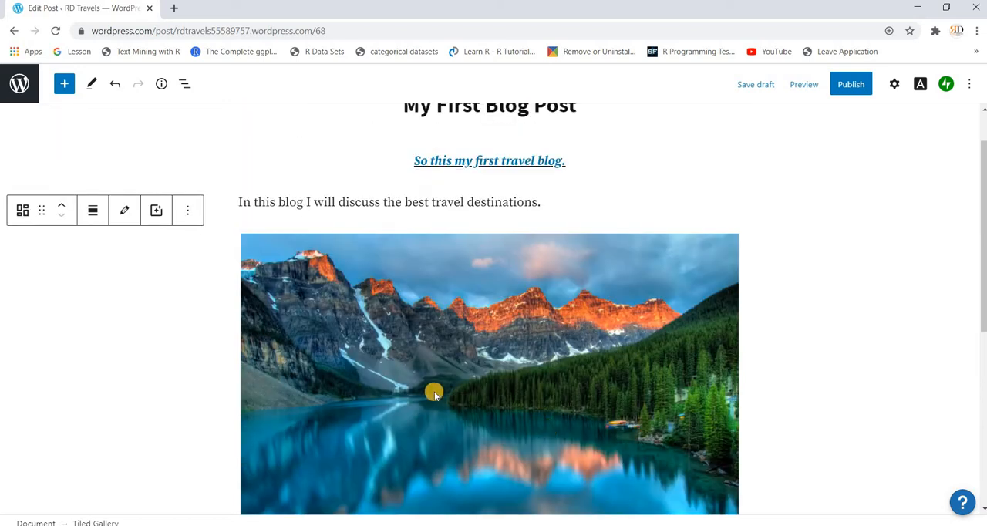
pyautogui.click(157, 213)
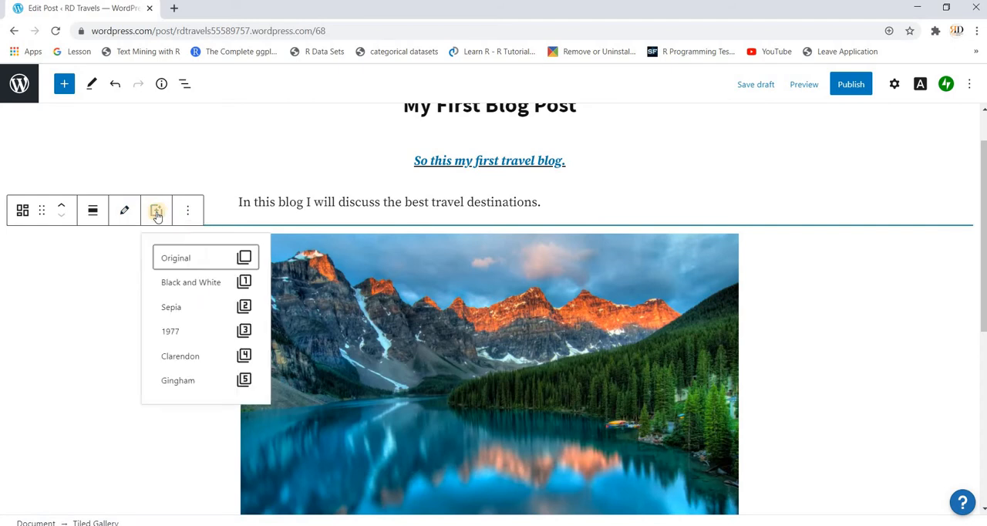
pyautogui.click(176, 307)
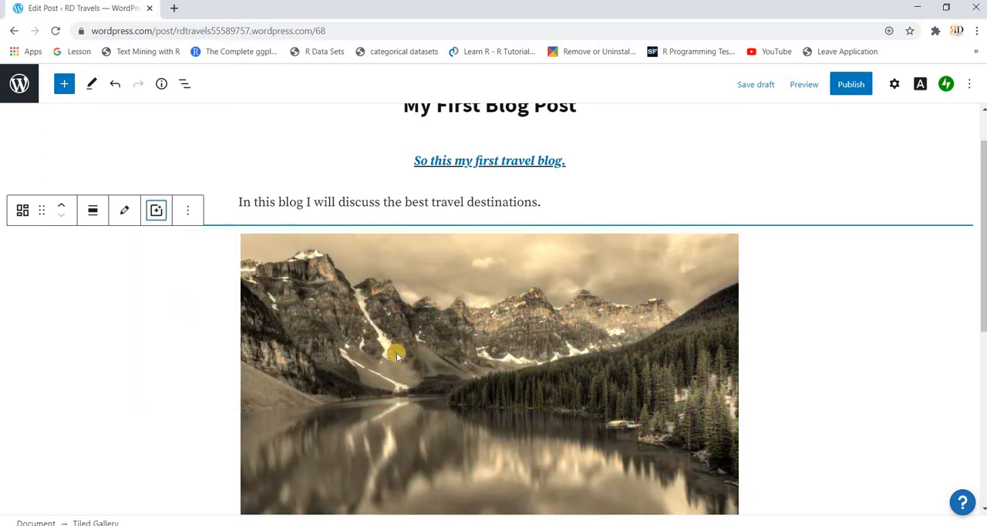
pyautogui.scroll(-2, 395, 351)
pyautogui.scroll(-1, 397, 355)
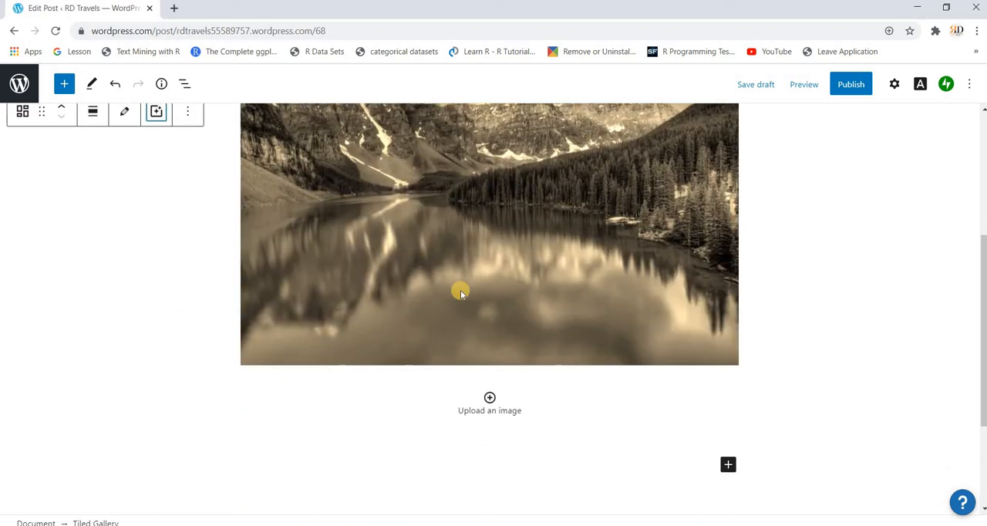
pyautogui.scroll(1, 584, 236)
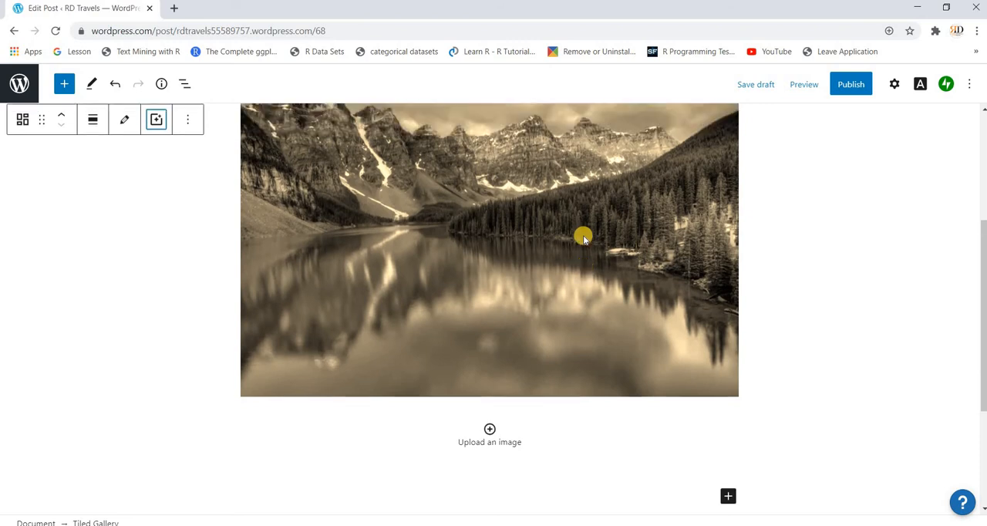
# - Add a Heading block below the tiled gallery reading "The best visual of a lake"
pyautogui.scroll(-3, 584, 236)
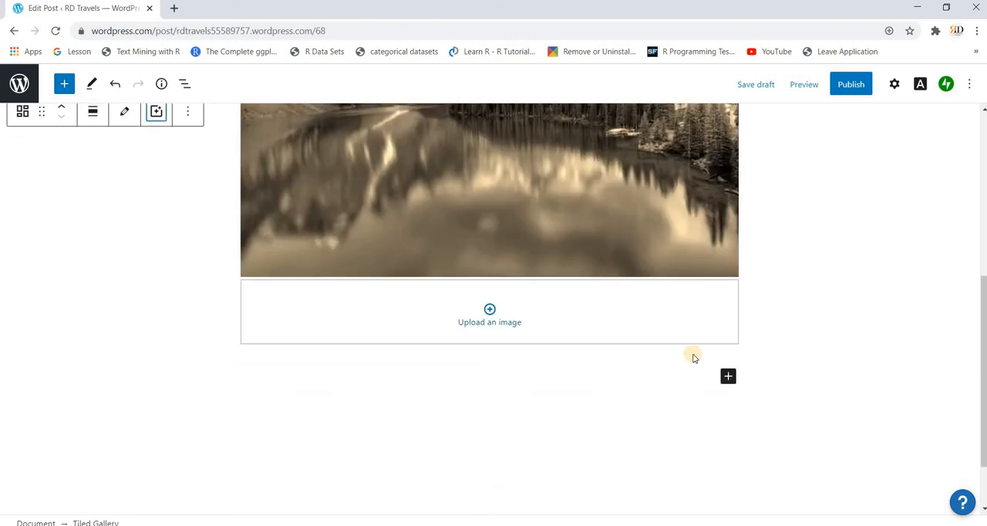
pyautogui.click(728, 380)
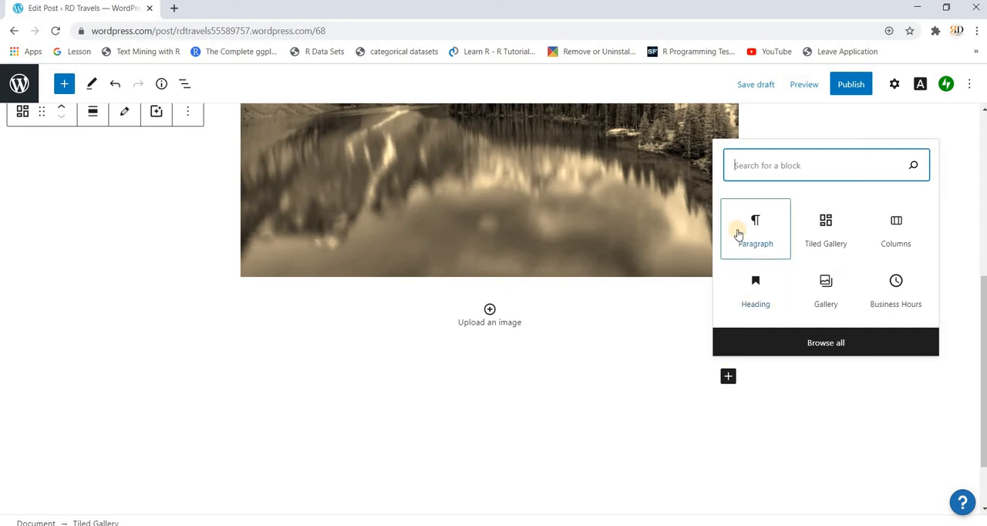
pyautogui.click(756, 304)
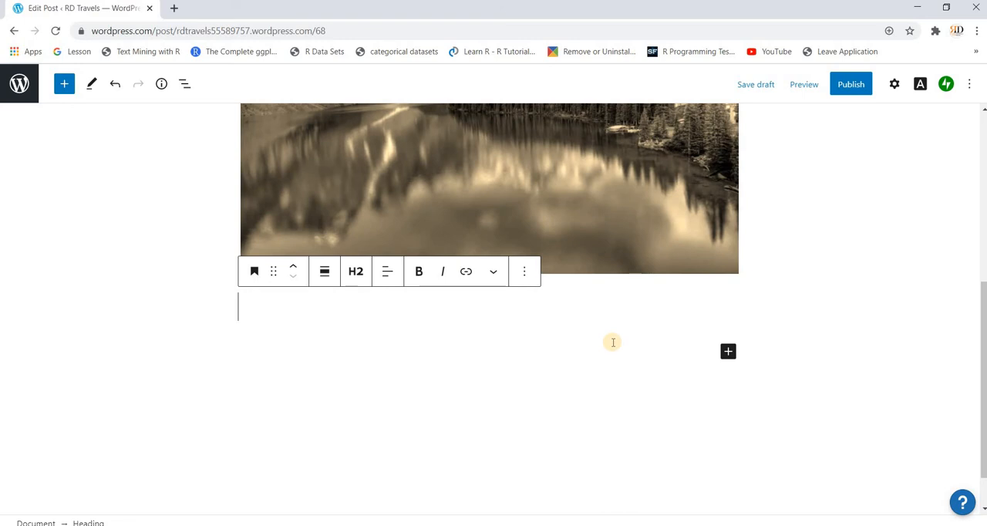
pyautogui.write('The')
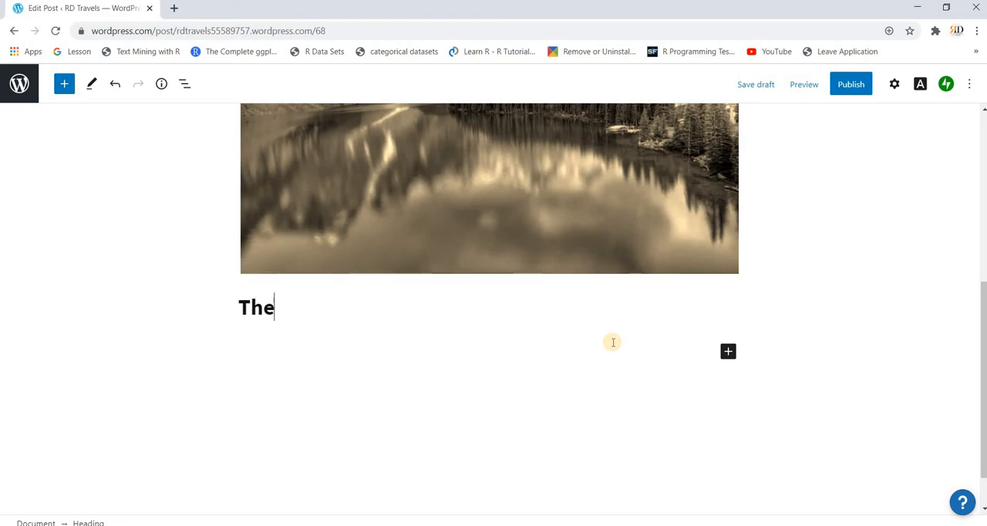
pyautogui.write(' base')
pyautogui.press('BackSpace')
pyautogui.press('BackSpace')
pyautogui.press('BackSpace')
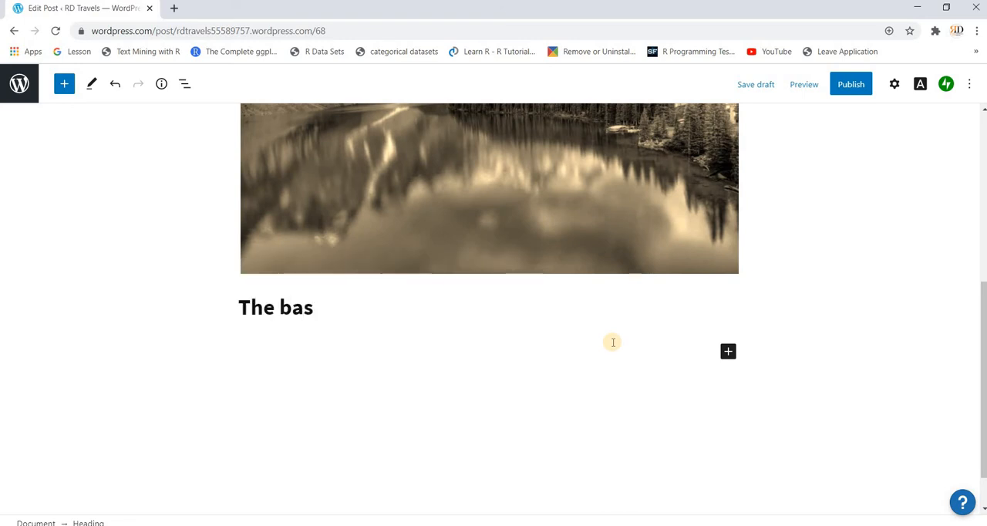
pyautogui.write('est ')
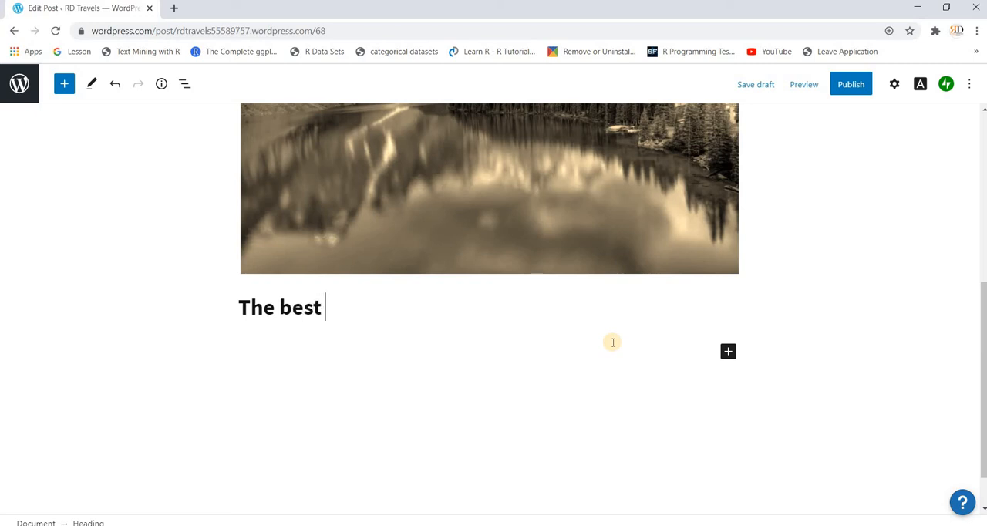
pyautogui.write('visual of ')
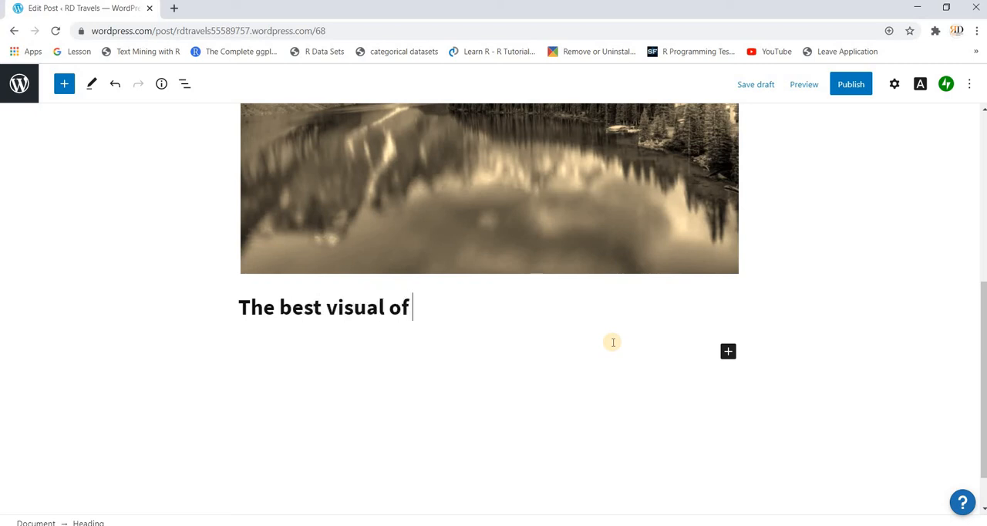
pyautogui.write('a lake')
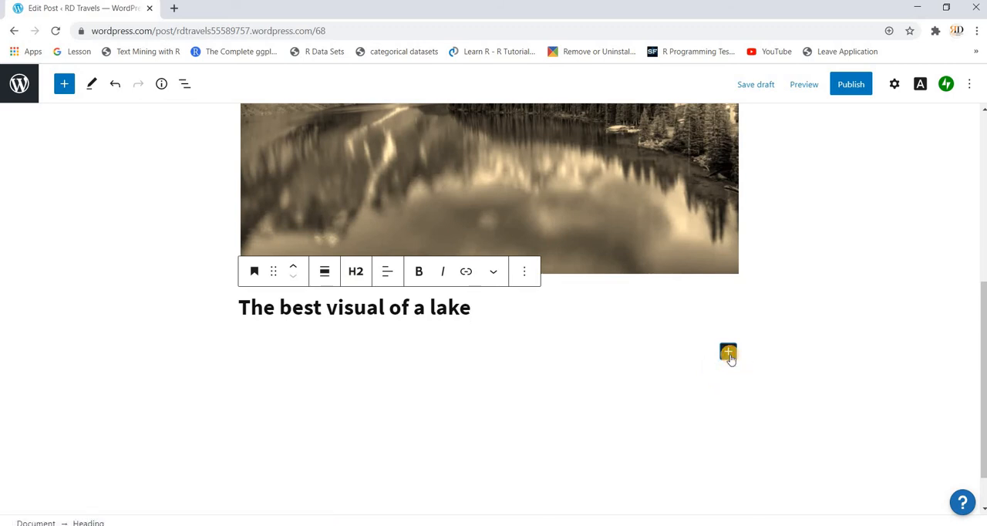
# - Add another Heading block below the lake heading reading "We are Available"
pyautogui.click(729, 354)
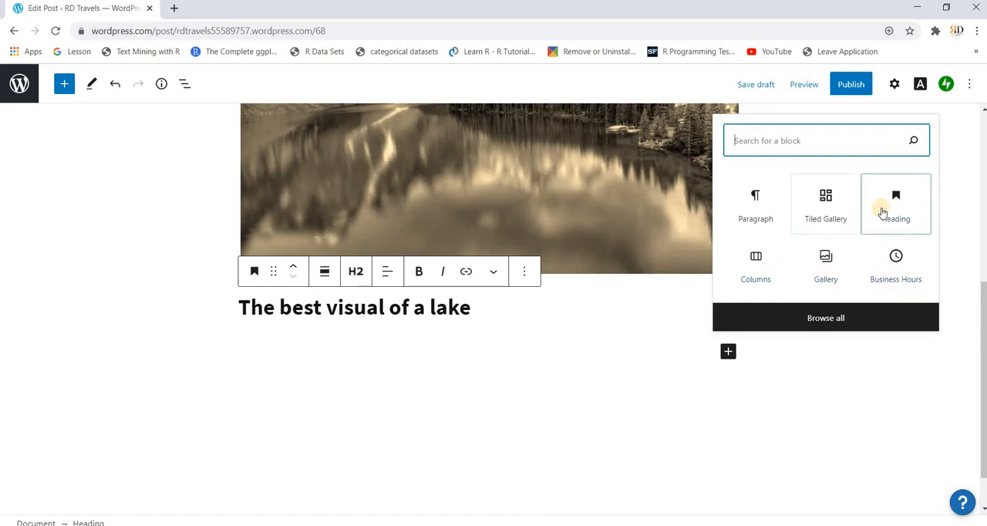
pyautogui.click(883, 212)
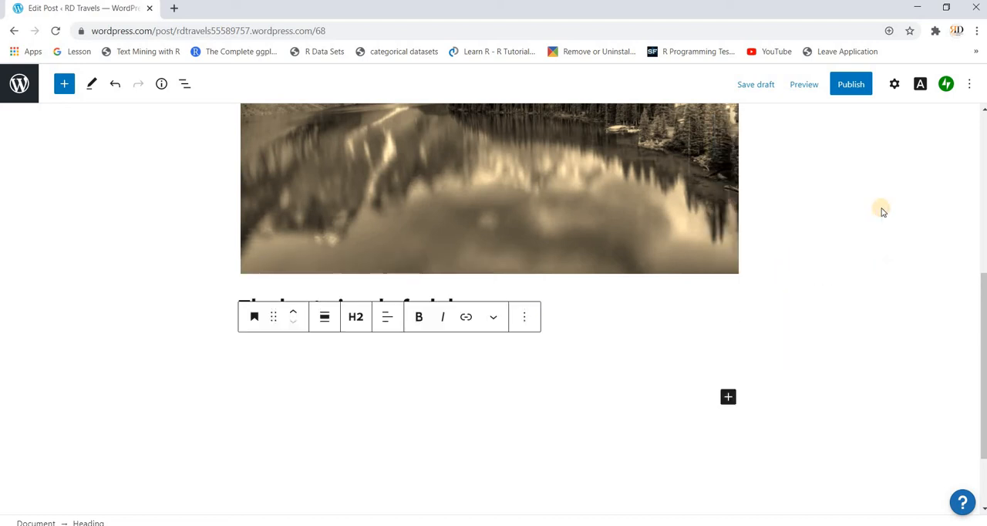
pyautogui.scroll(-1, 883, 212)
pyautogui.write('We')
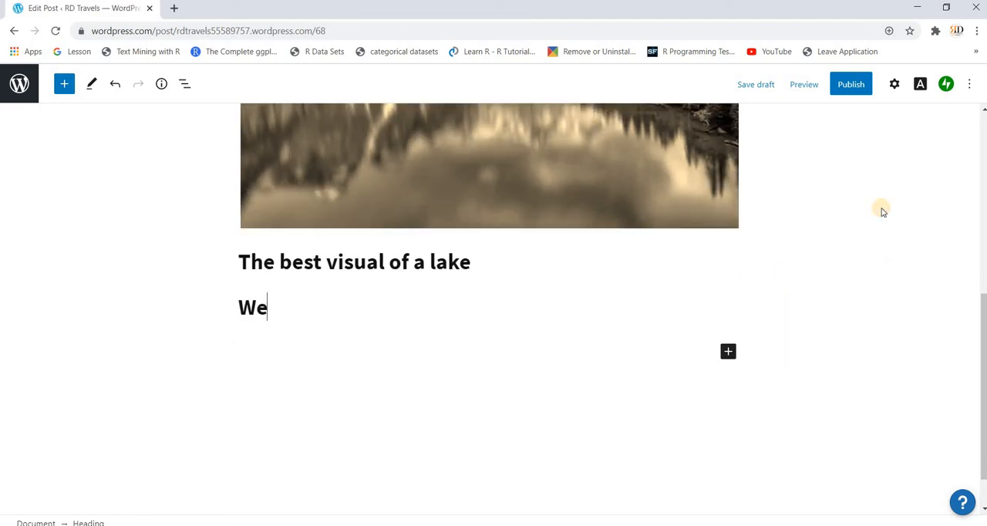
pyautogui.write(' are Ava')
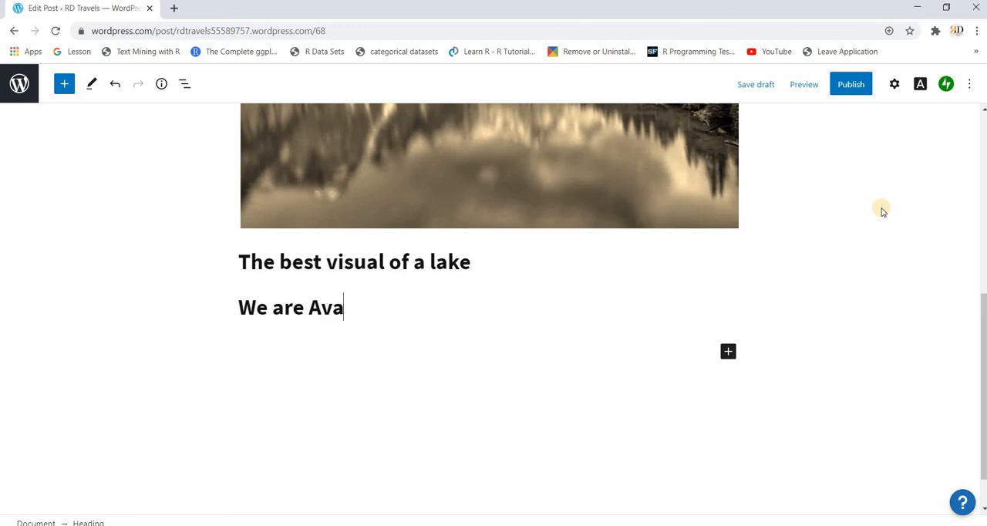
pyautogui.write('ilable')
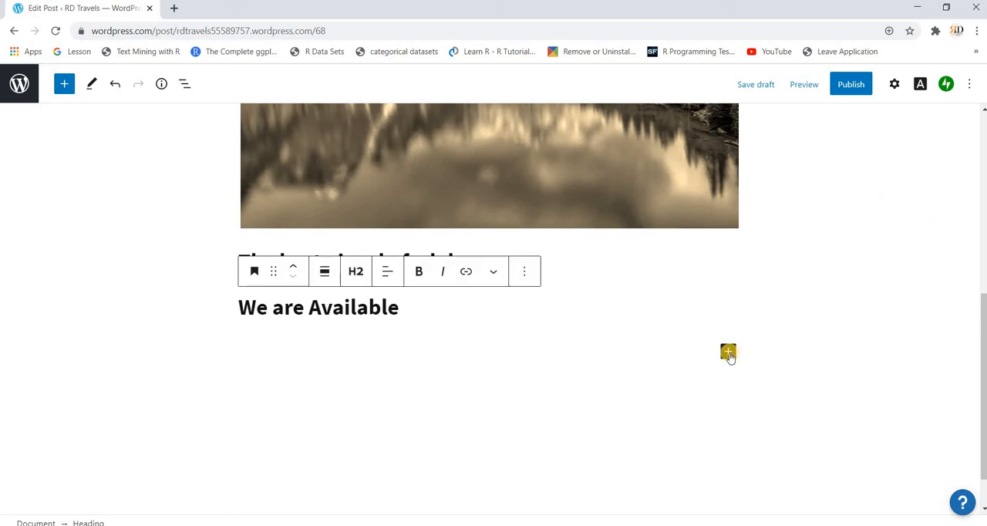
# - Add a Business Hours block below the "We are Available" heading and look through its weekdays
pyautogui.click(729, 354)
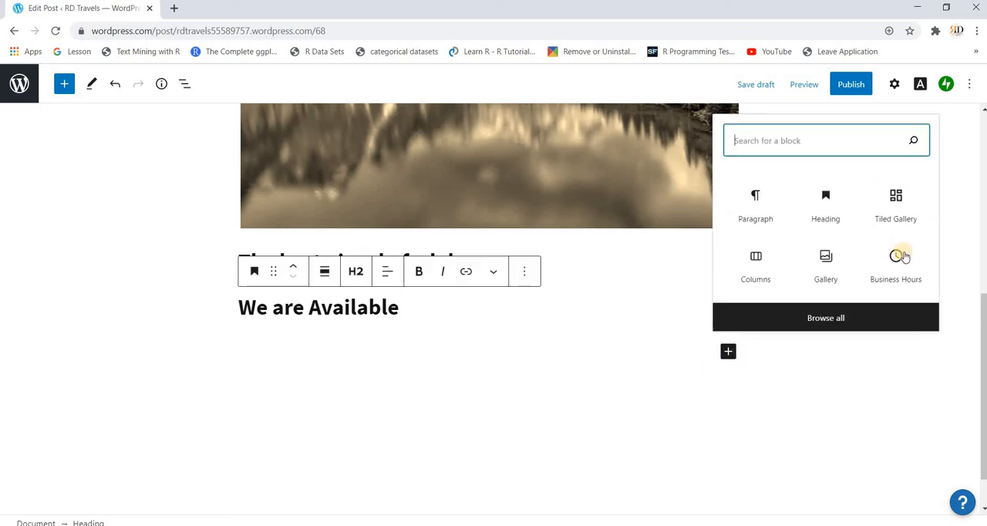
pyautogui.click(901, 256)
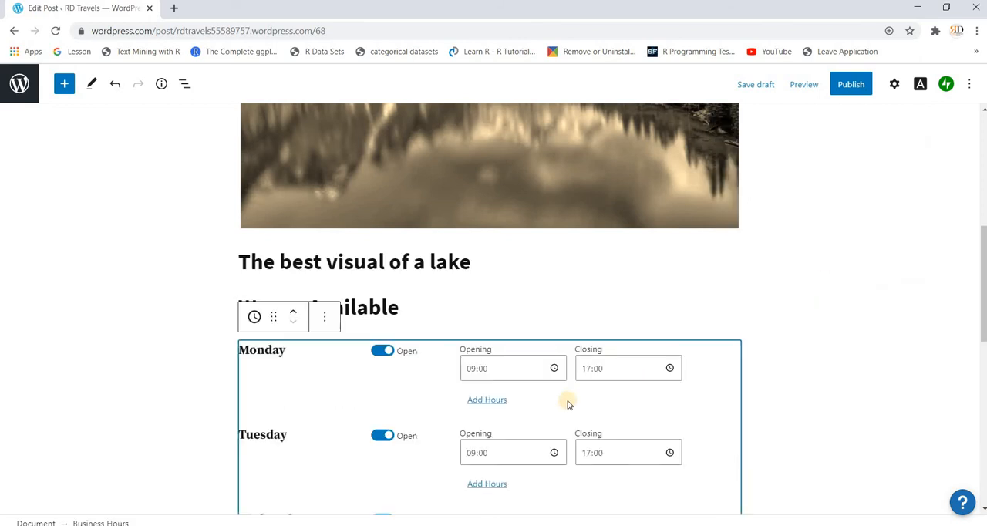
pyautogui.scroll(-1, 411, 416)
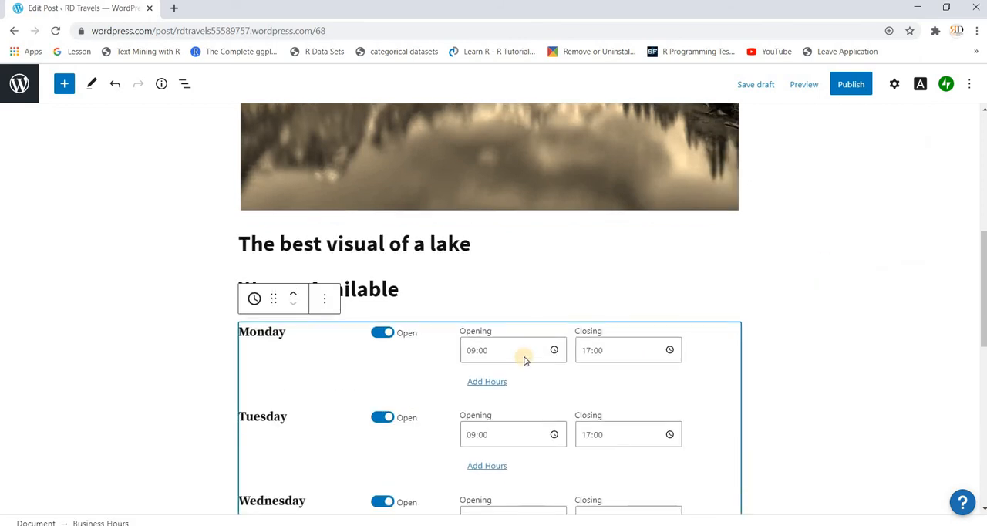
pyautogui.scroll(-5, 617, 348)
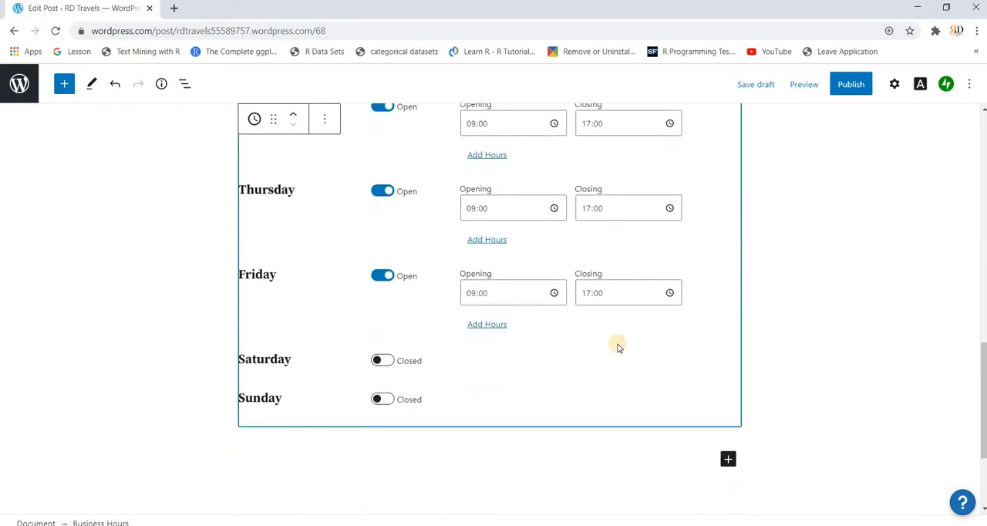
# - Set Monday's business hours to open at 10:00 and close at 22:00, and switch Saturday to open
pyautogui.scroll(3, 618, 343)
pyautogui.scroll(2, 618, 347)
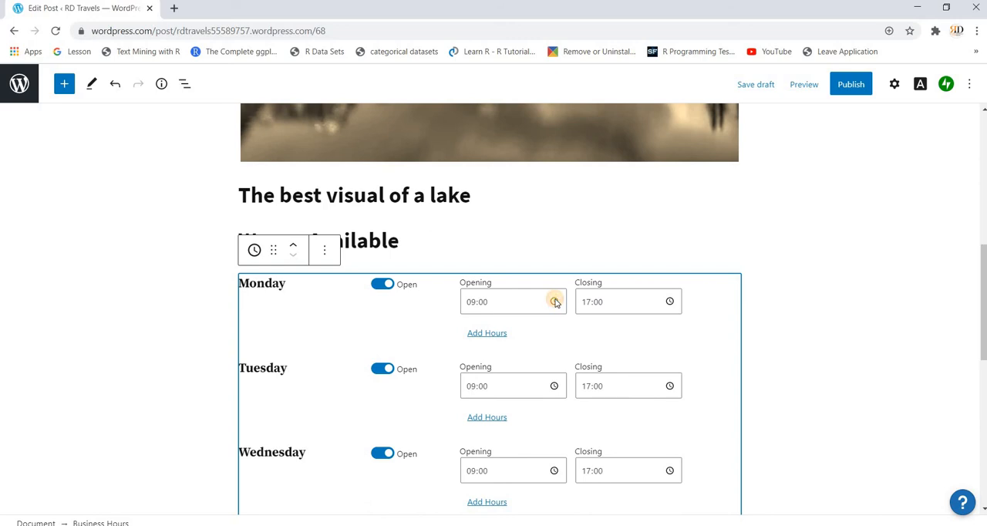
pyautogui.click(554, 301)
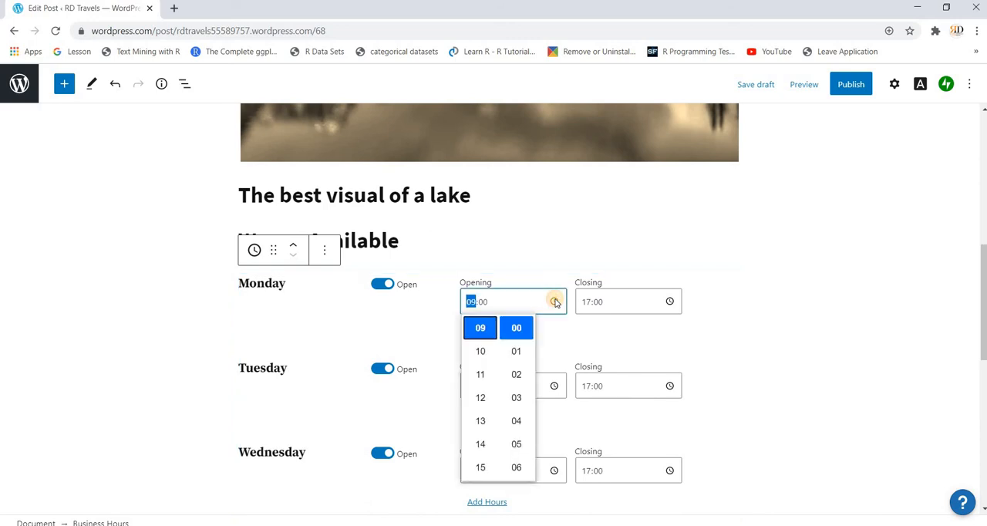
pyautogui.click(481, 352)
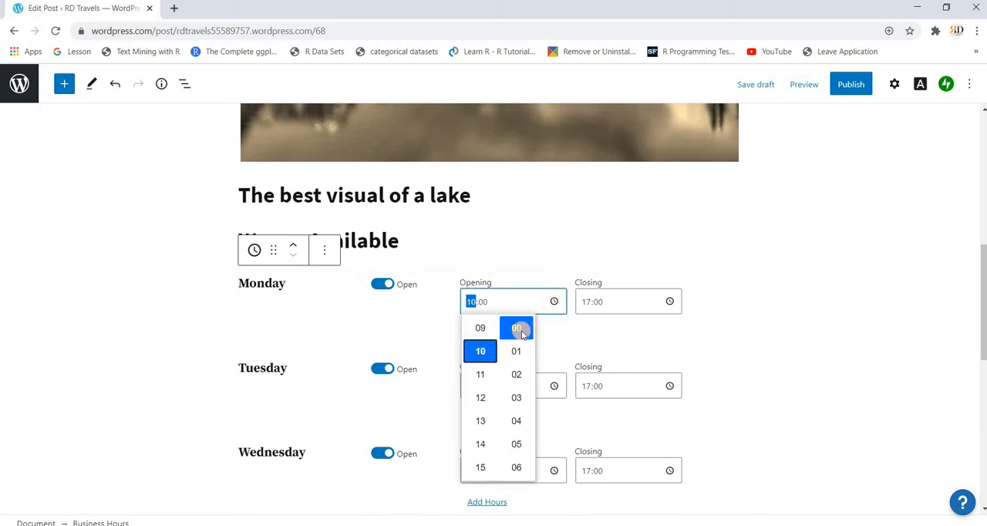
pyautogui.click(668, 302)
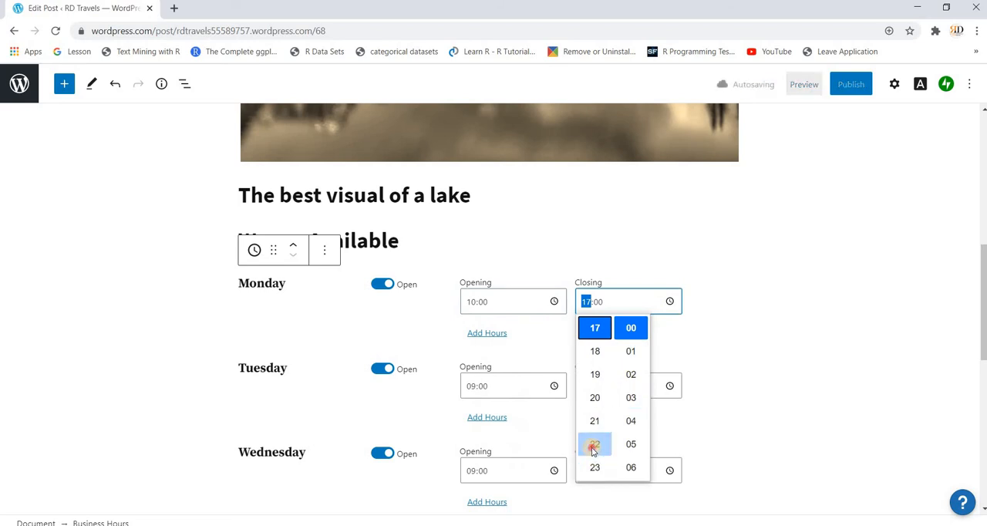
pyautogui.click(594, 447)
pyautogui.click(545, 344)
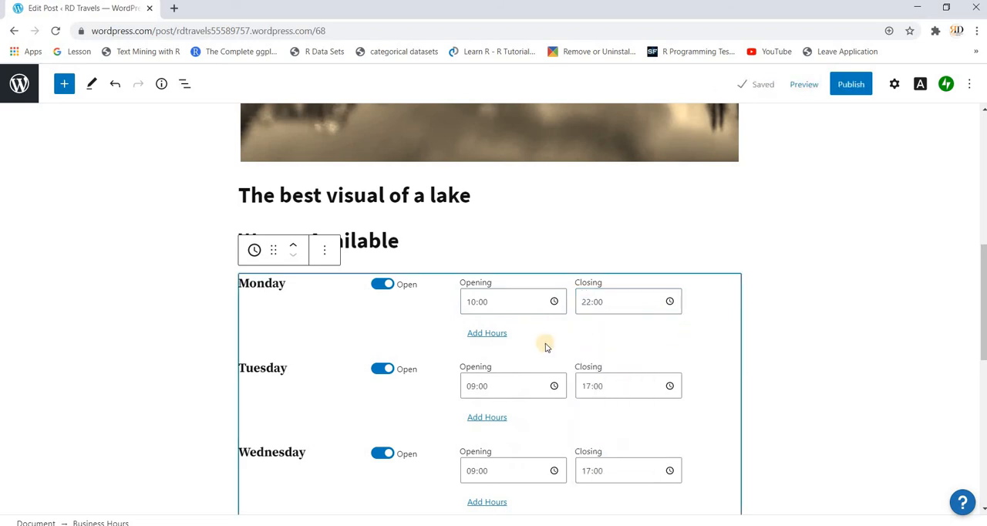
pyautogui.scroll(-6, 545, 346)
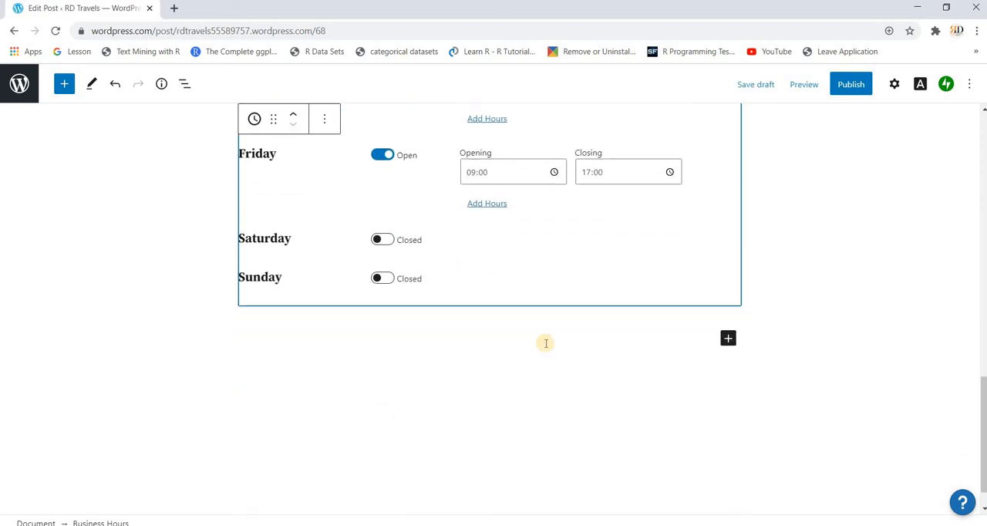
pyautogui.click(384, 240)
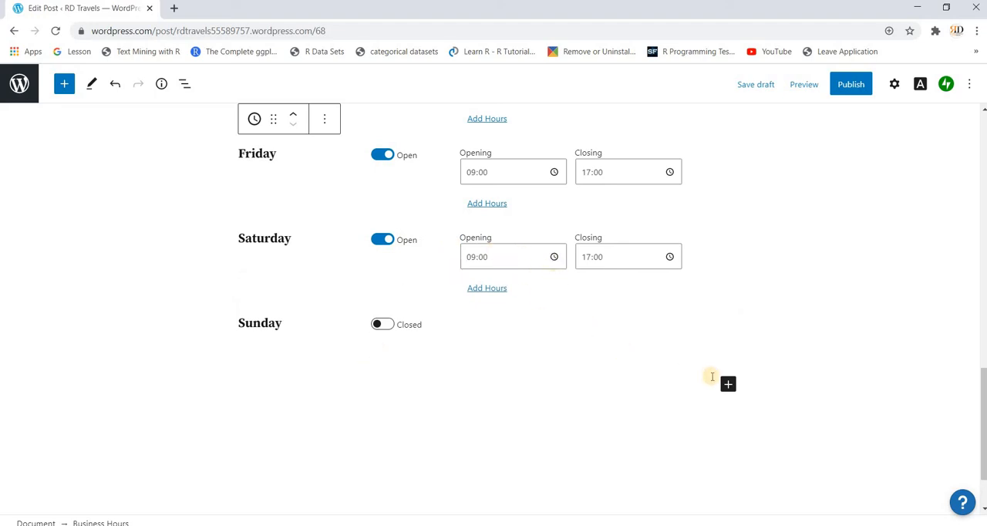
# - Browse the full block library and add a Crowdsignal Poll block between the "We are Available" heading and the business hours
pyautogui.click(728, 384)
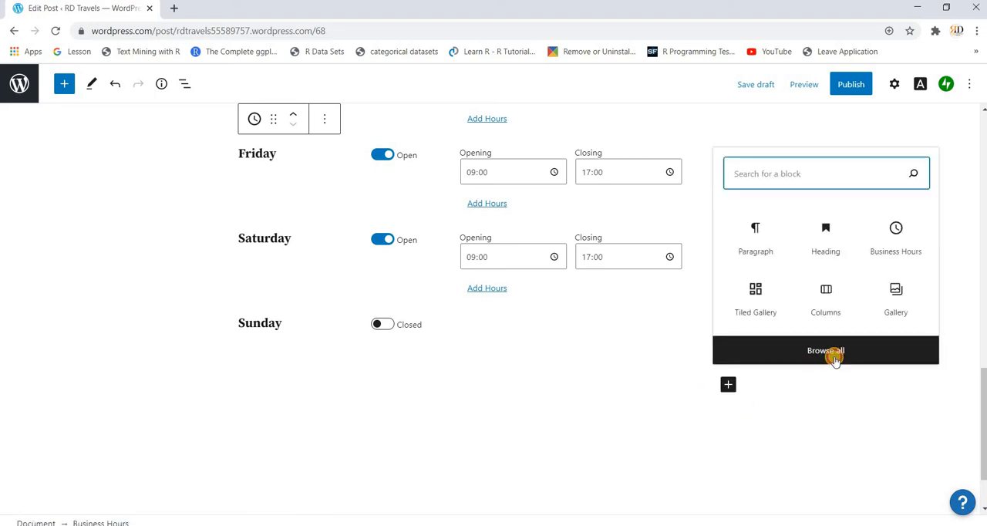
pyautogui.click(835, 360)
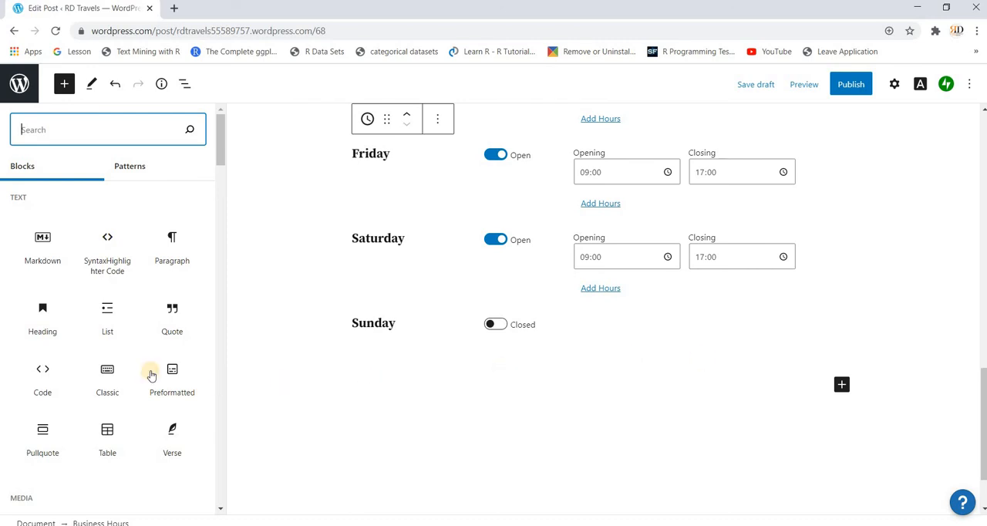
pyautogui.moveTo(149, 371)
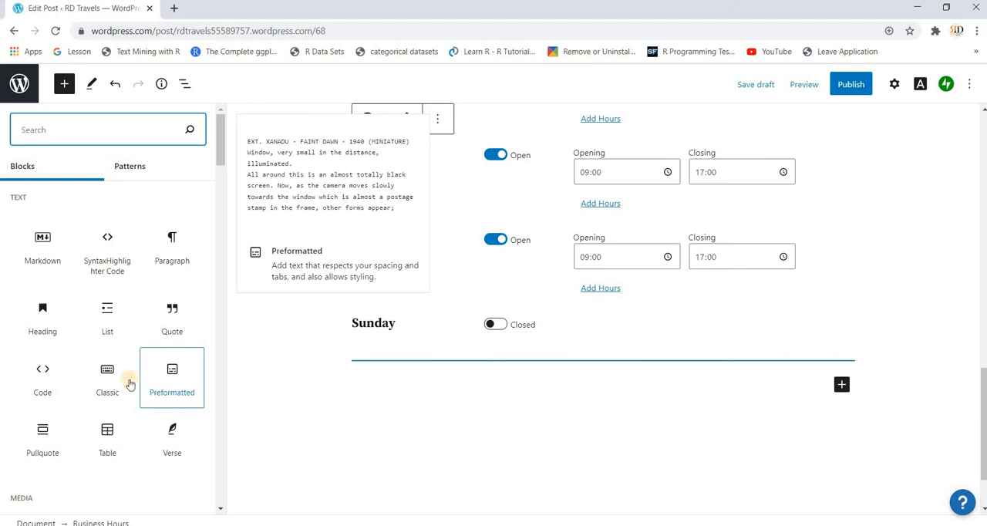
pyautogui.moveTo(113, 390)
pyautogui.scroll(-2, 112, 391)
pyautogui.scroll(-3, 112, 390)
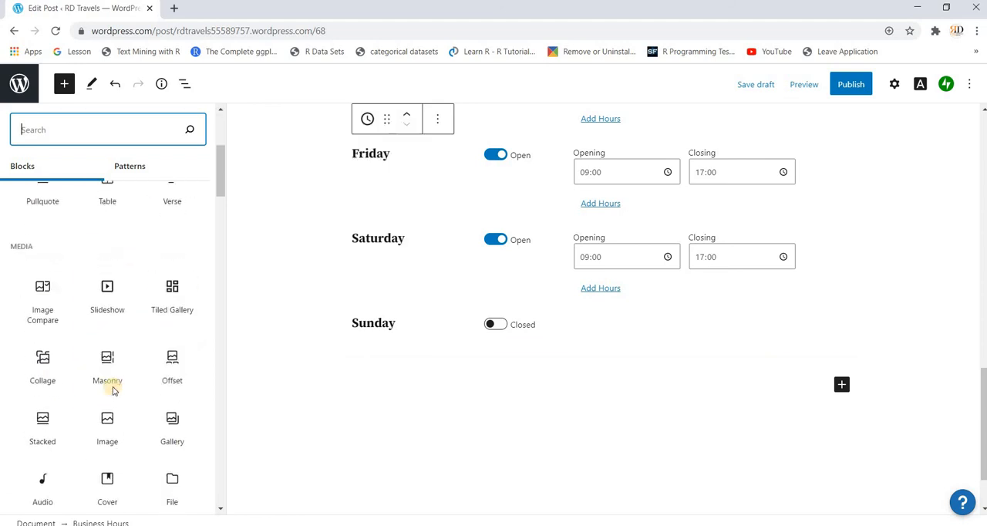
pyautogui.scroll(-4, 112, 388)
pyautogui.scroll(-5, 112, 387)
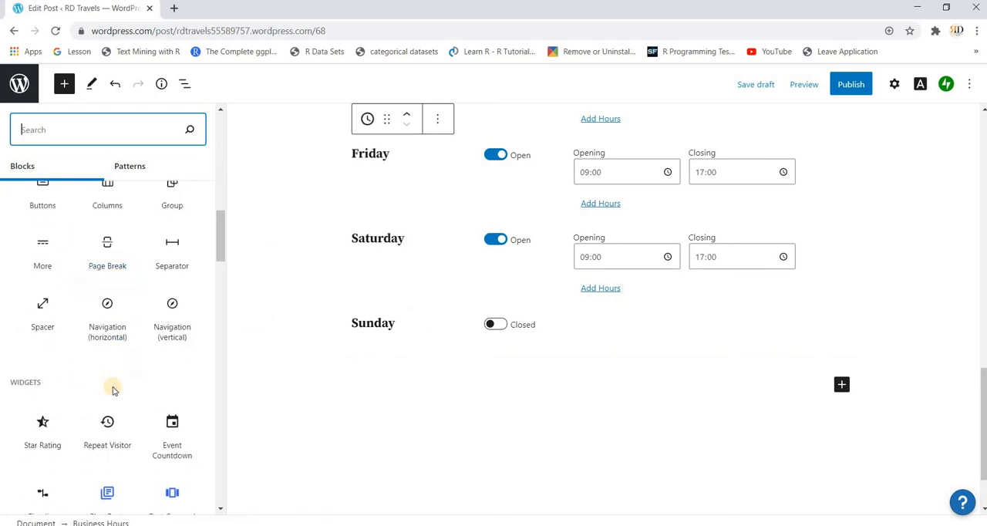
pyautogui.scroll(-7, 112, 391)
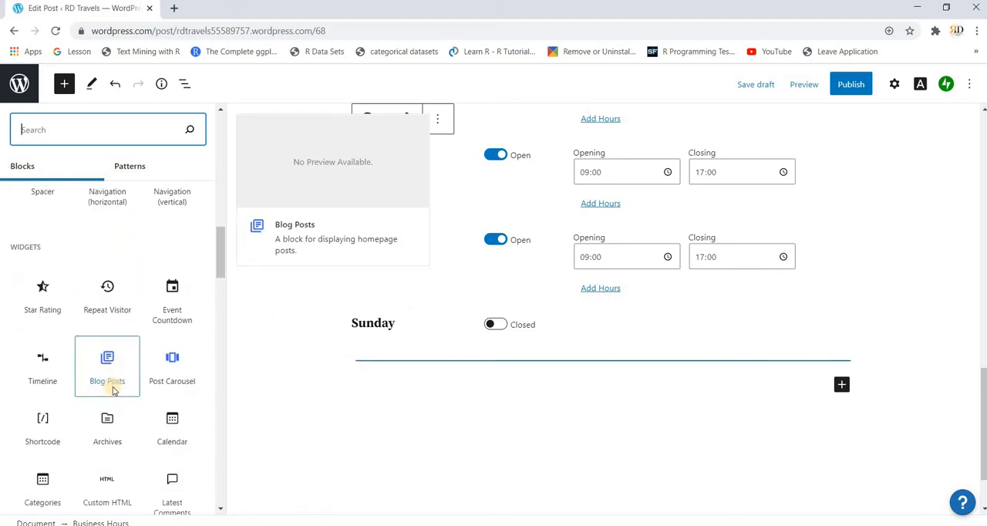
pyautogui.scroll(-3, 112, 390)
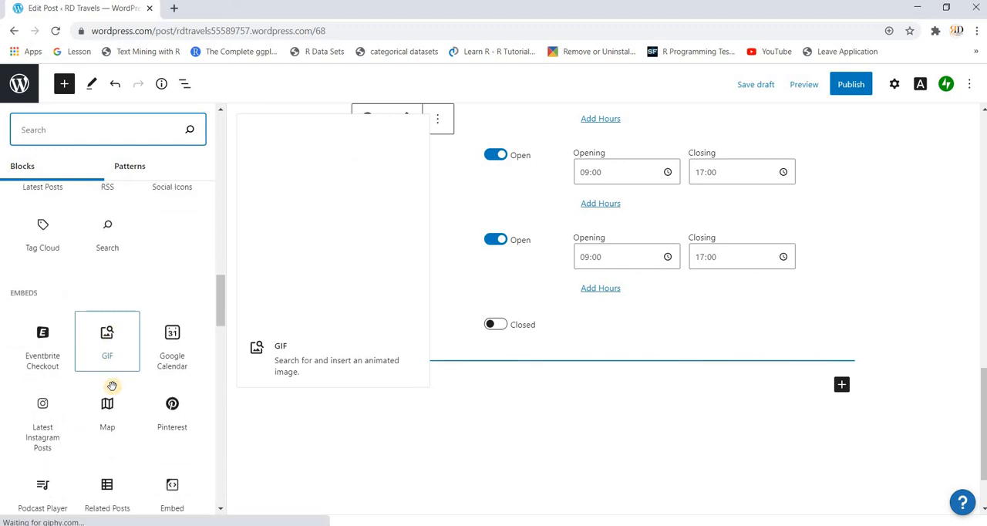
pyautogui.scroll(-4, 113, 390)
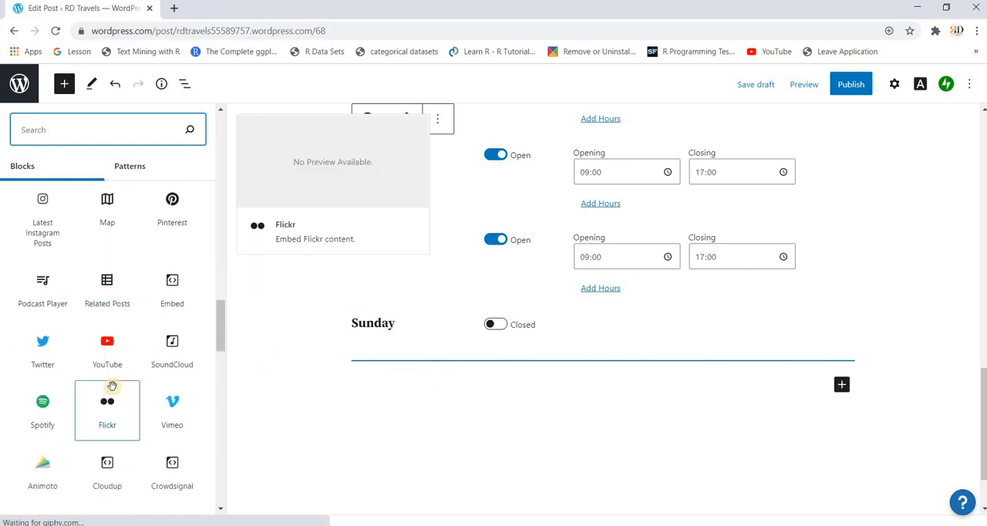
pyautogui.scroll(-8, 112, 390)
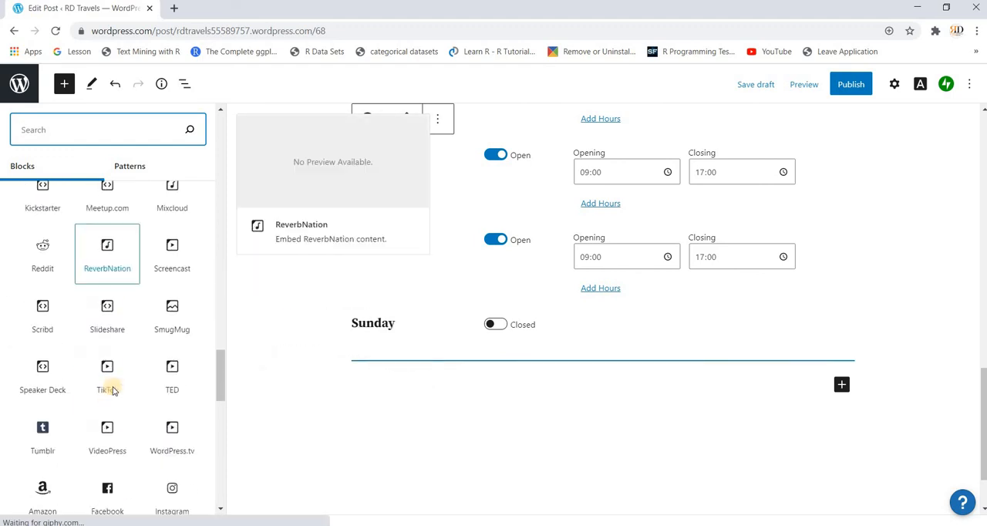
pyautogui.scroll(-3, 113, 390)
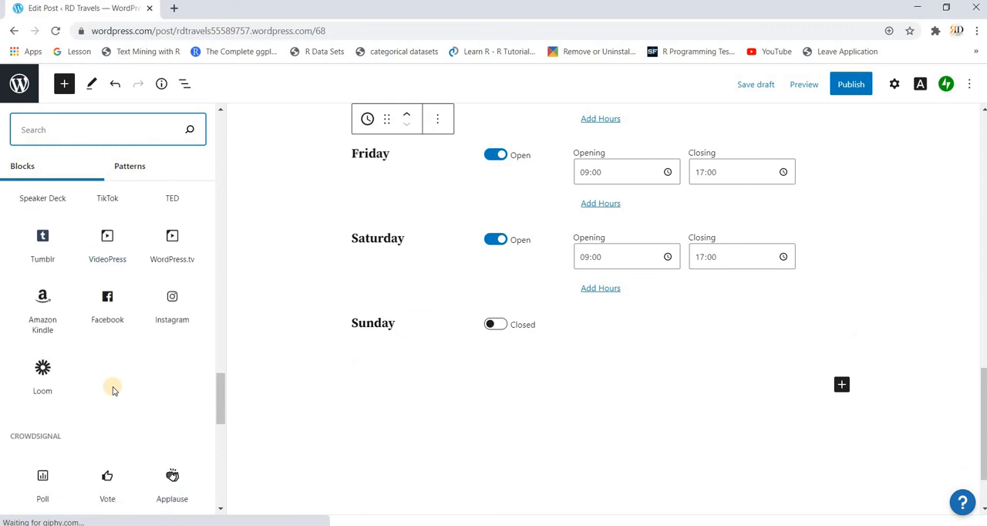
pyautogui.scroll(-1, 113, 391)
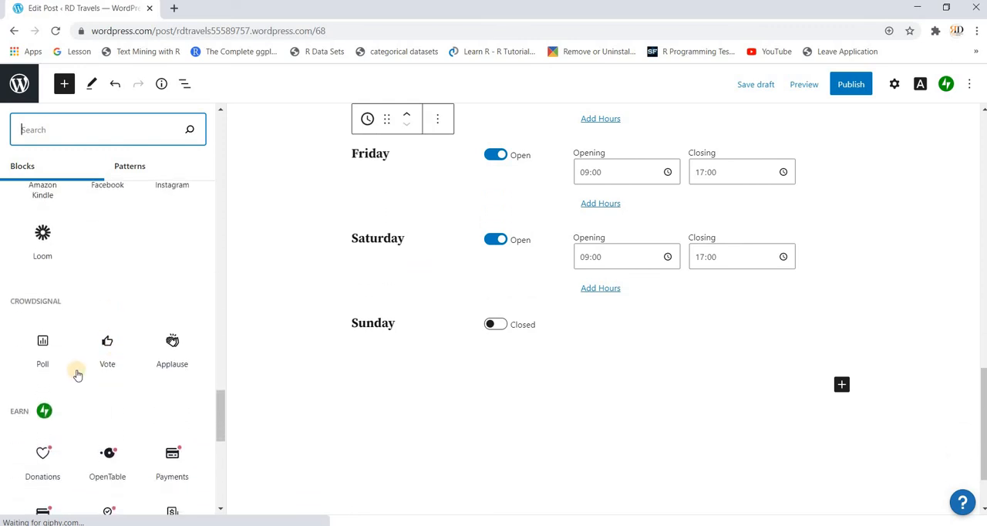
pyautogui.moveTo(42, 345)
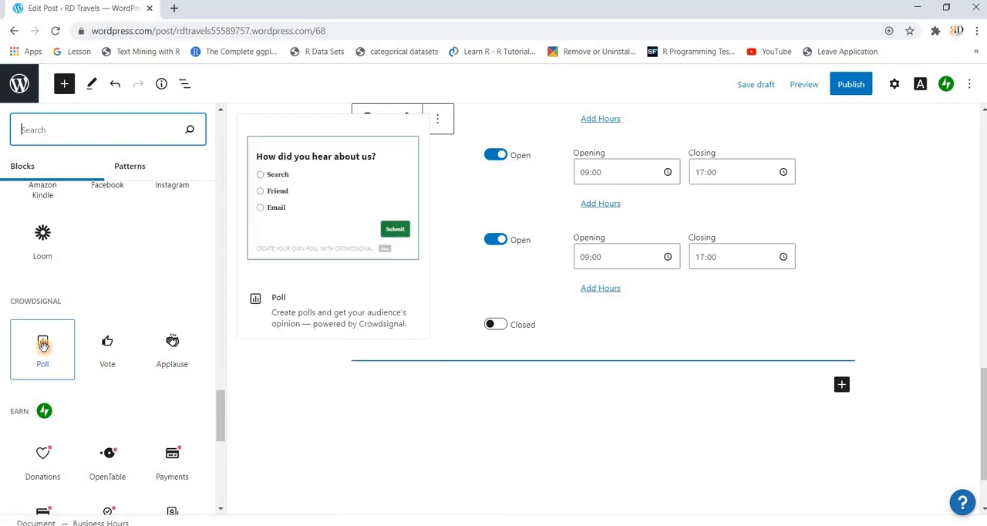
pyautogui.click(42, 345)
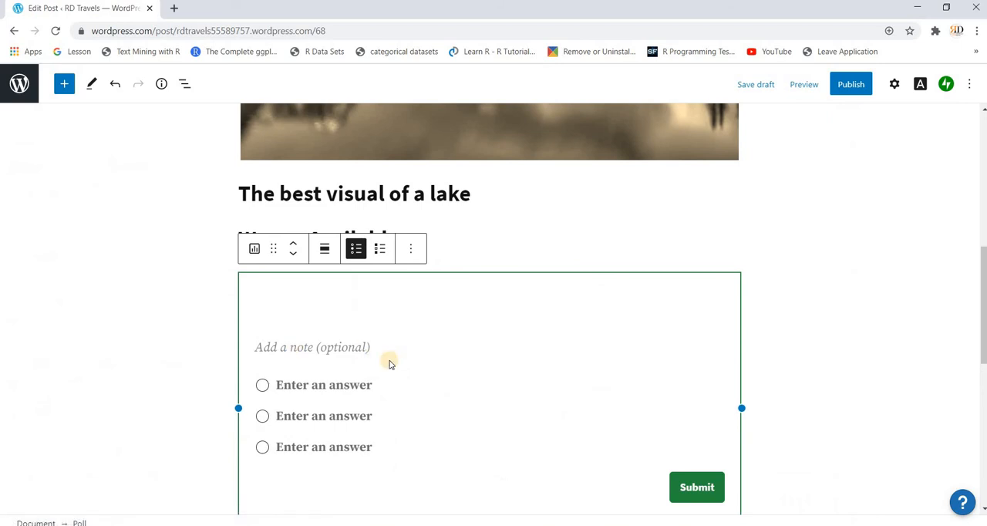
# - Enter "Which destination you would like to visit?" as the poll's question
pyautogui.write('Whi')
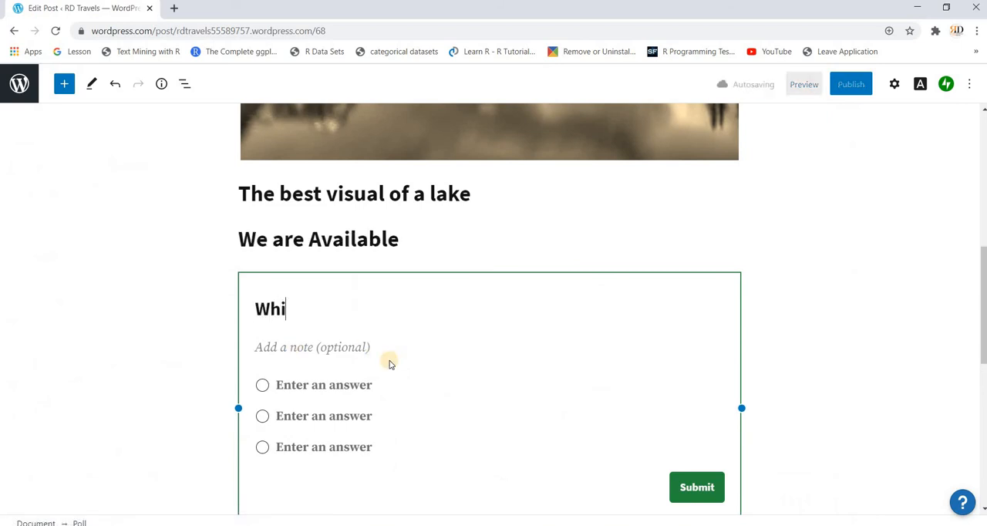
pyautogui.write('ch destib')
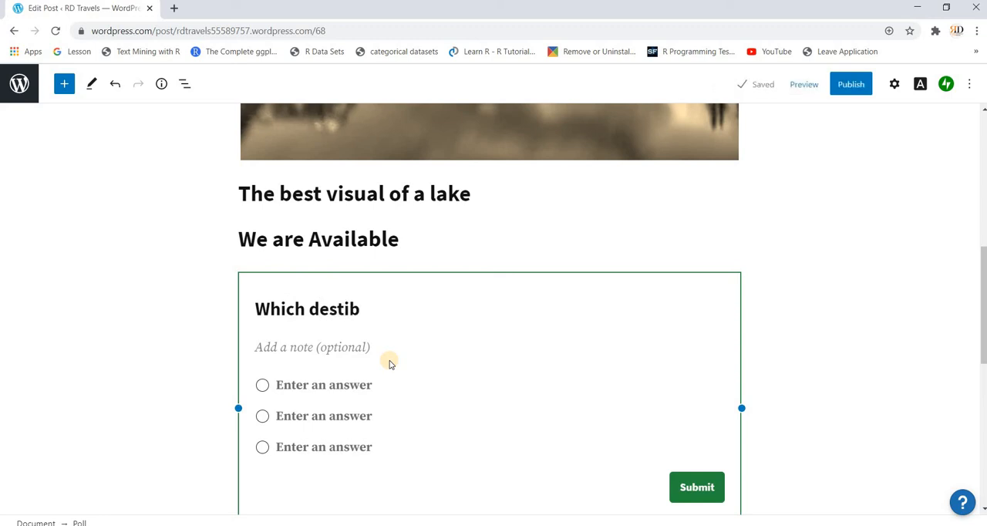
pyautogui.press('BackSpace')
pyautogui.write('na')
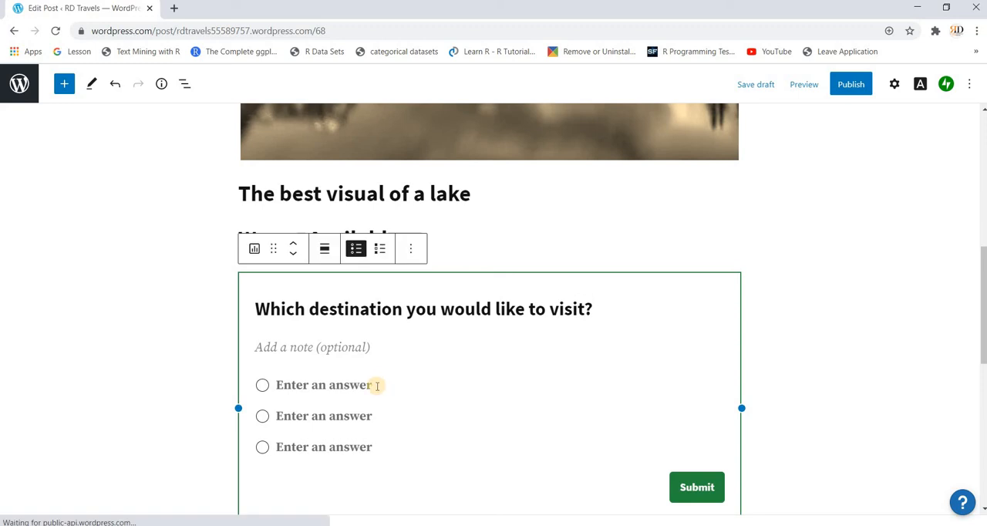
# - Fill in the poll's answers as Egypt, Rome, Malaysia and Maldives
pyautogui.click(375, 385)
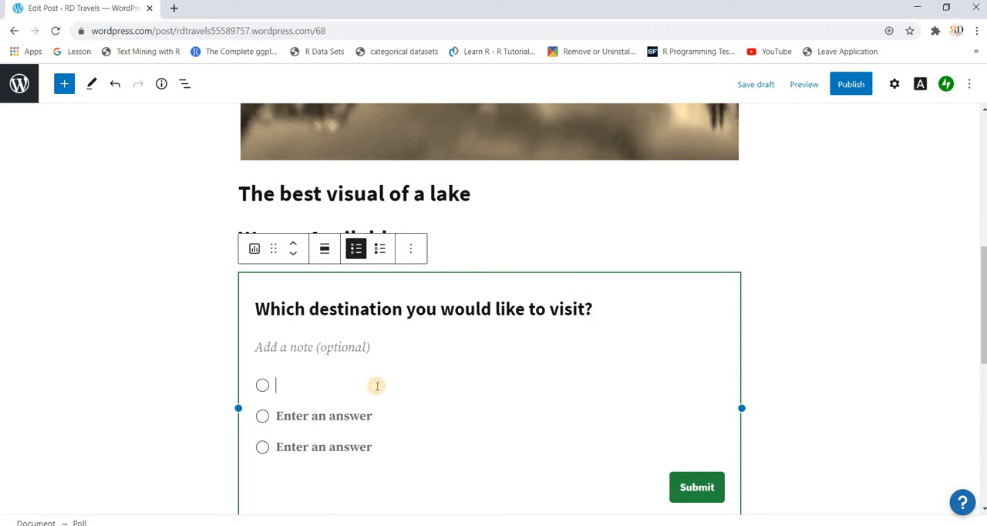
pyautogui.write('Egypt')
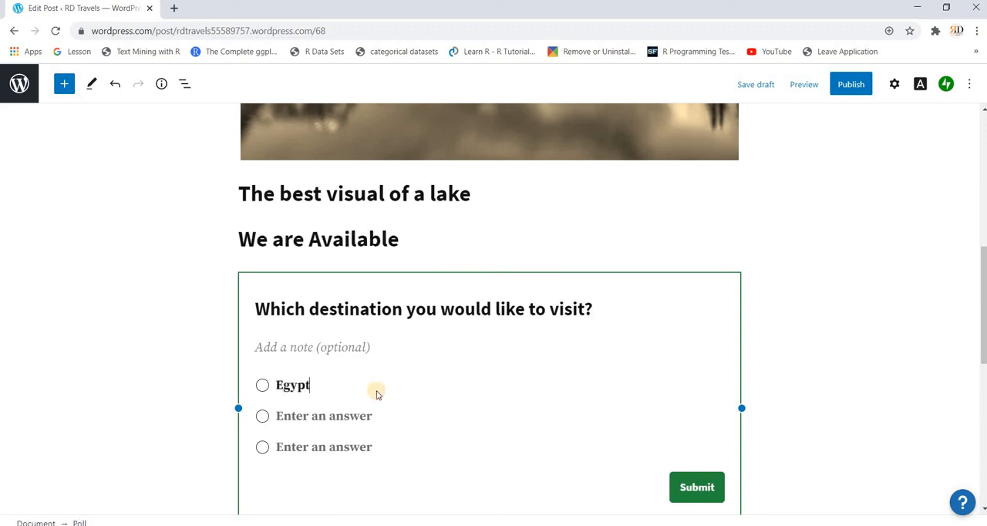
pyautogui.click(377, 416)
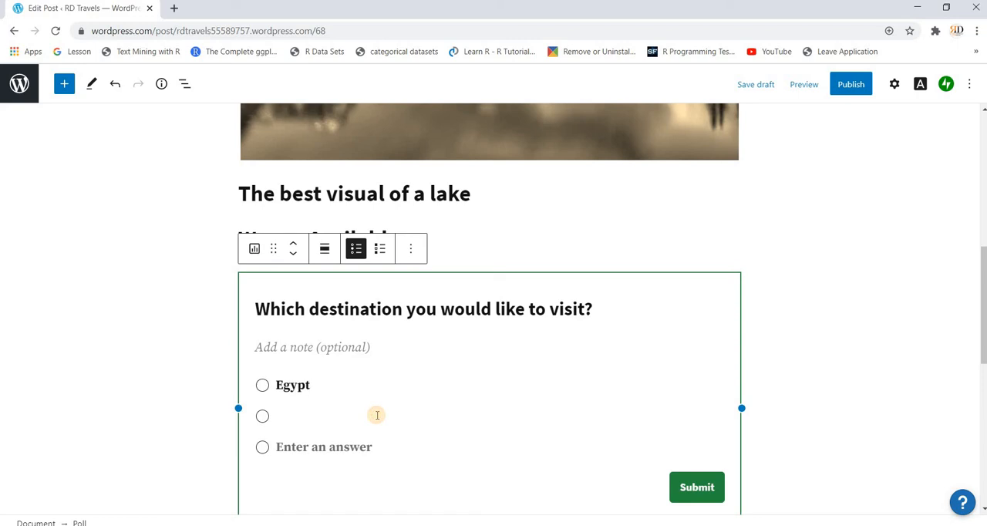
pyautogui.write('Rome')
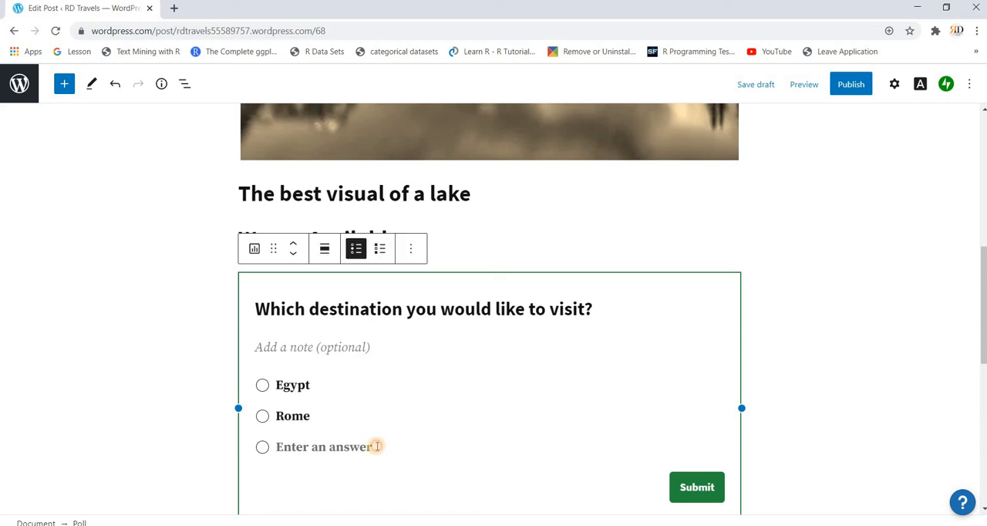
pyautogui.click(377, 445)
pyautogui.write('Mala')
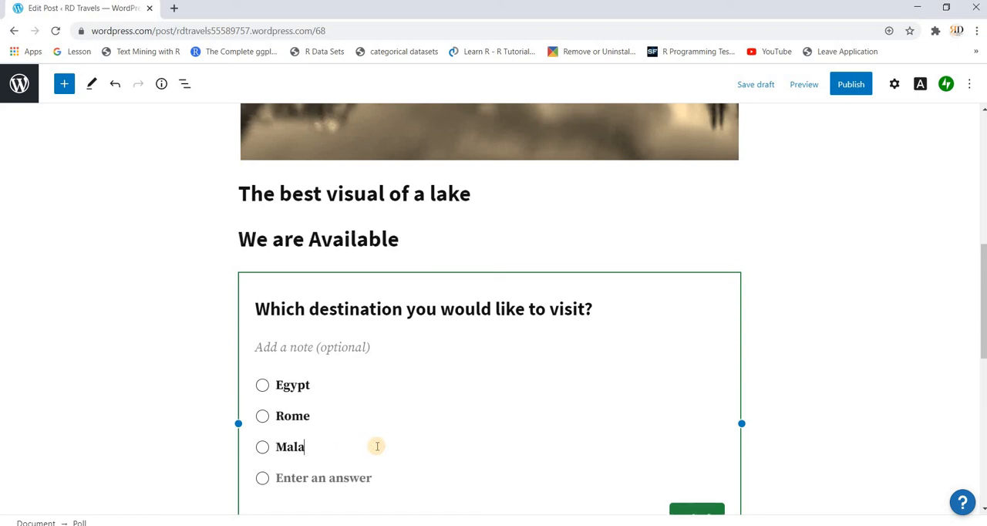
pyautogui.write('ysia')
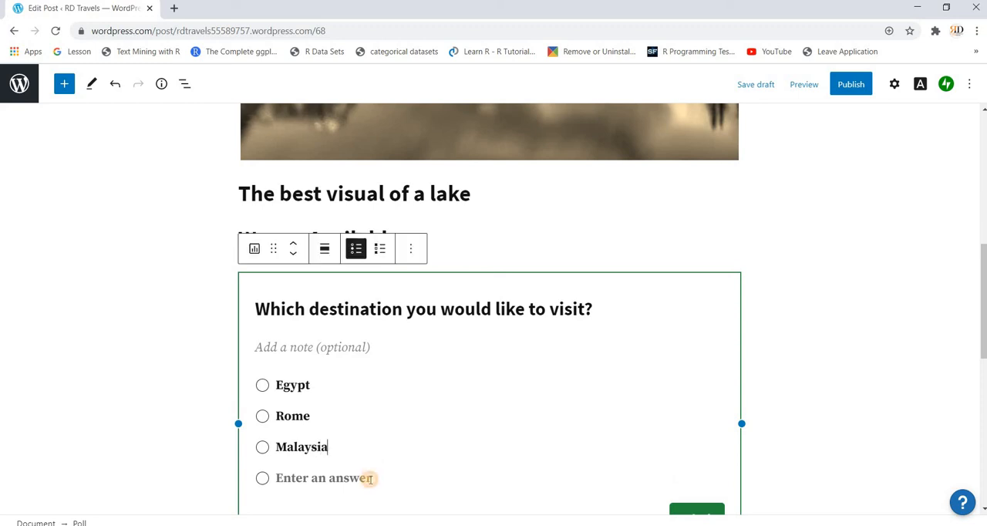
pyautogui.click(370, 479)
pyautogui.write('Maldives')
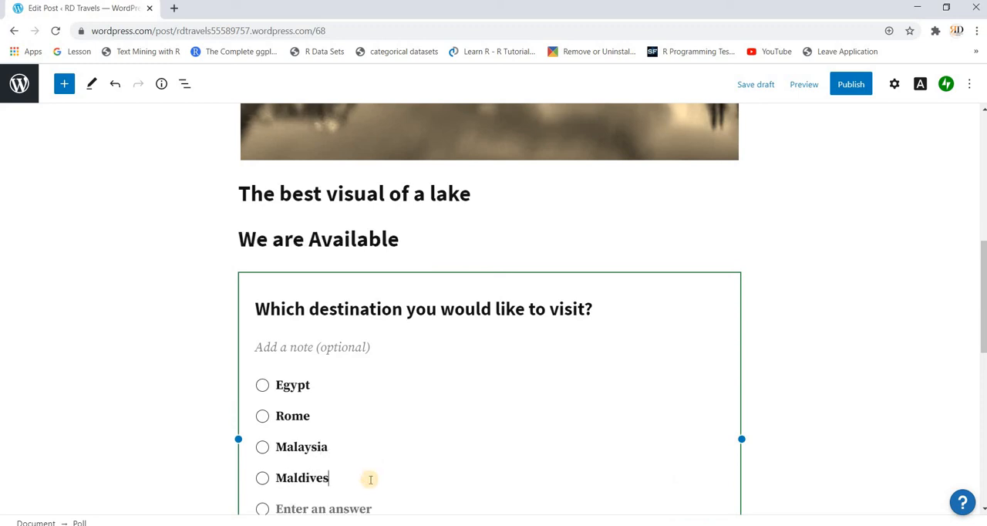
pyautogui.scroll(-4, 646, 245)
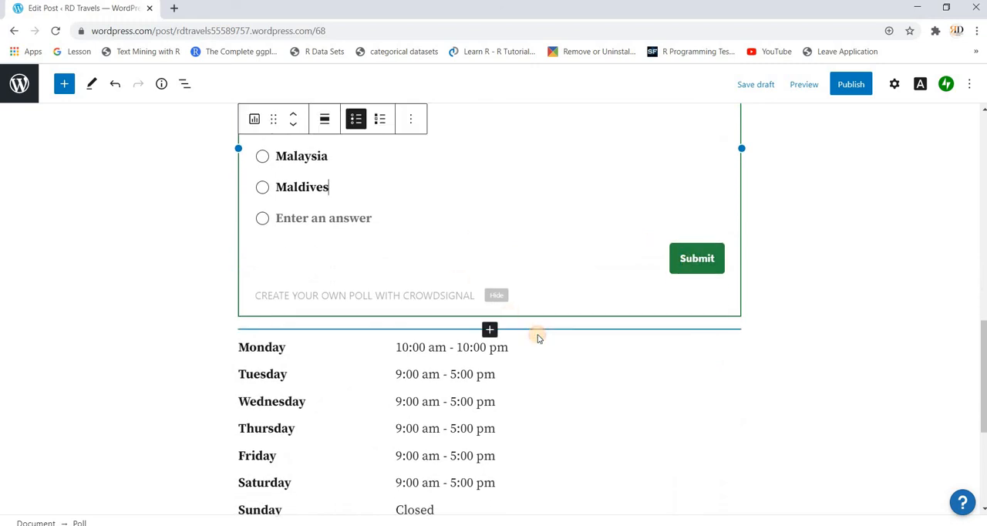
# - Try to move the poll block below the Business Hours block at the end of the post
pyautogui.click(539, 339)
pyautogui.scroll(3, 781, 273)
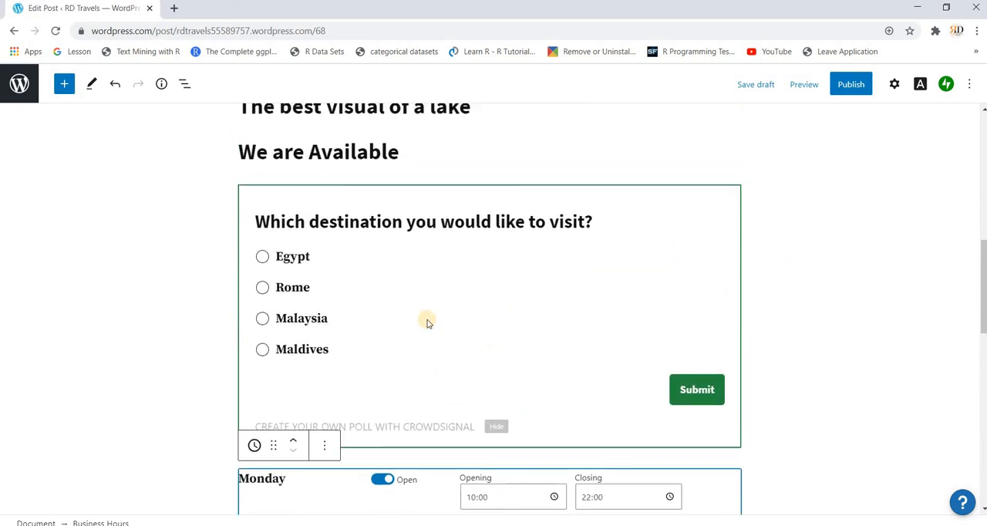
pyautogui.scroll(-10, 428, 323)
pyautogui.scroll(3, 428, 322)
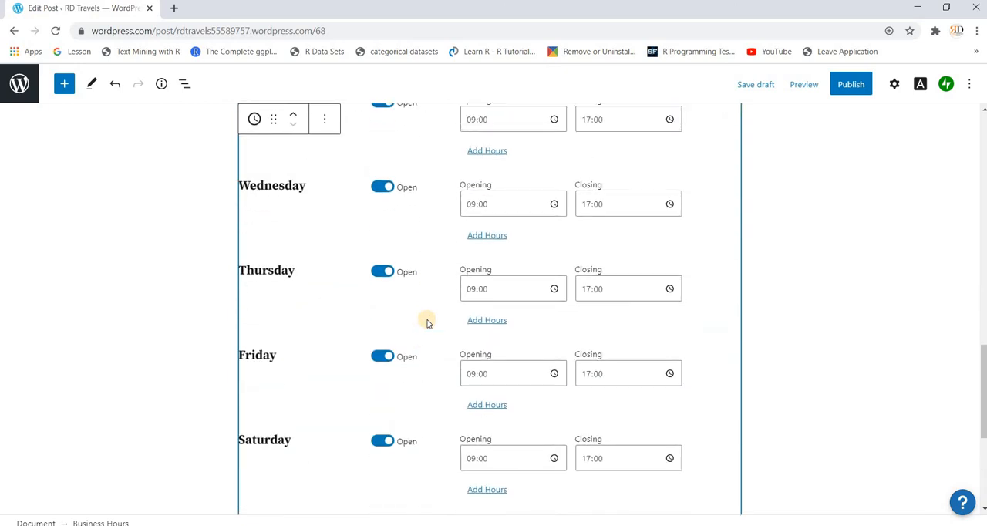
pyautogui.scroll(4, 428, 322)
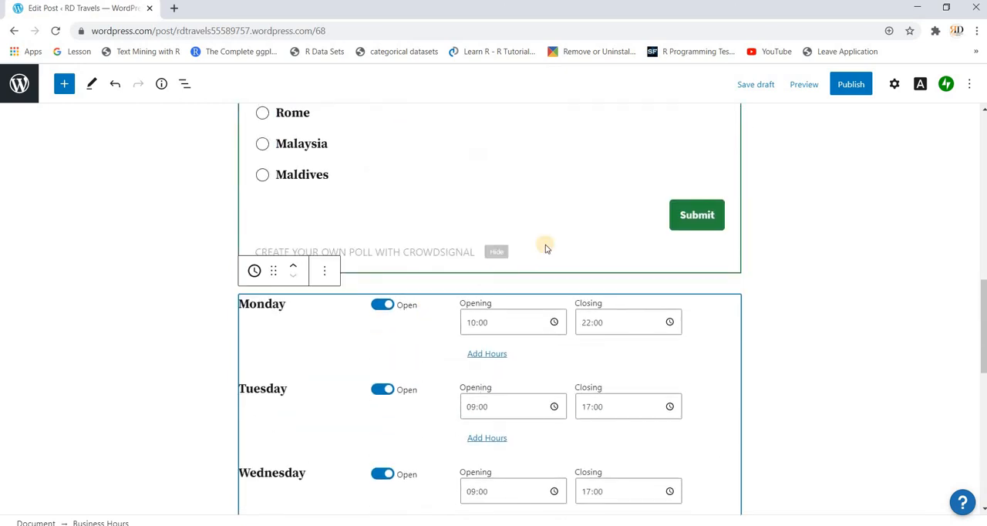
pyautogui.scroll(3, 546, 248)
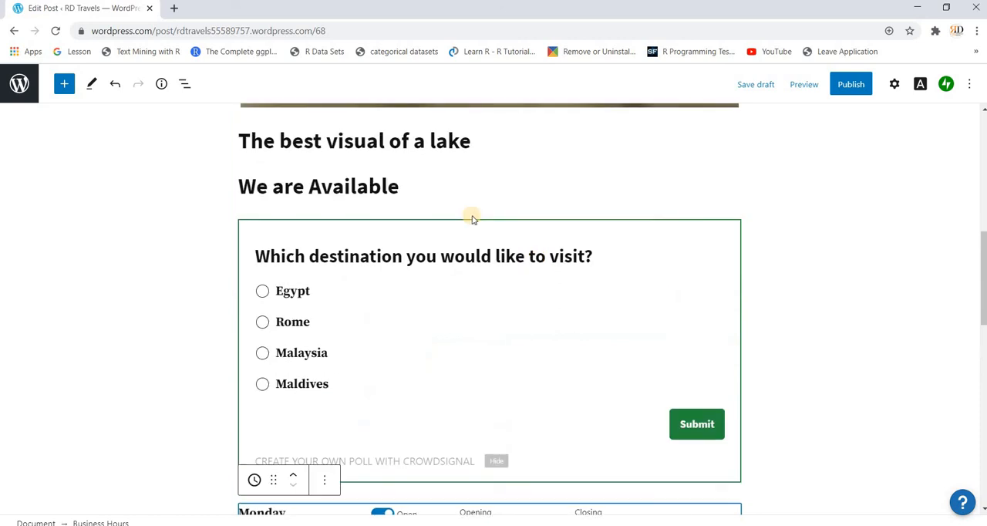
pyautogui.click(362, 240)
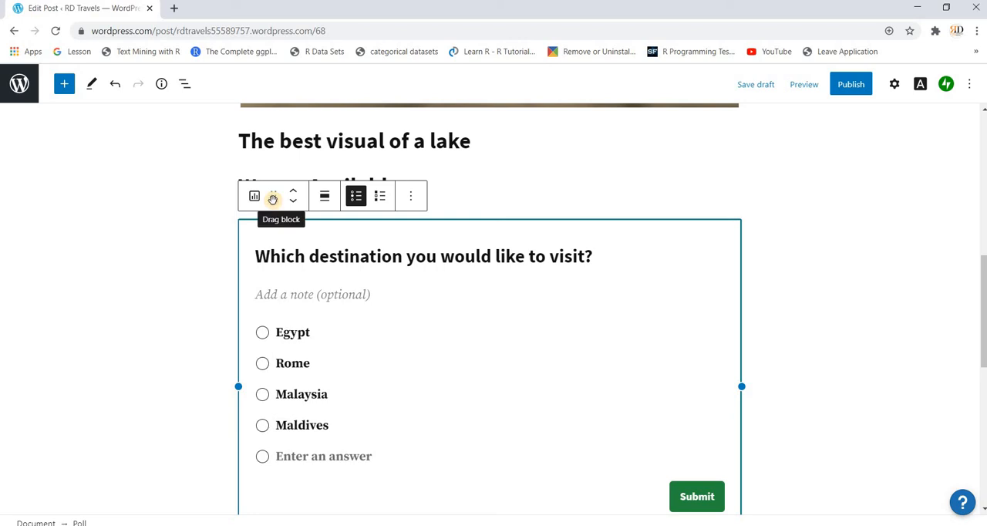
pyautogui.moveTo(273, 199); pyautogui.dragTo(266, 405)
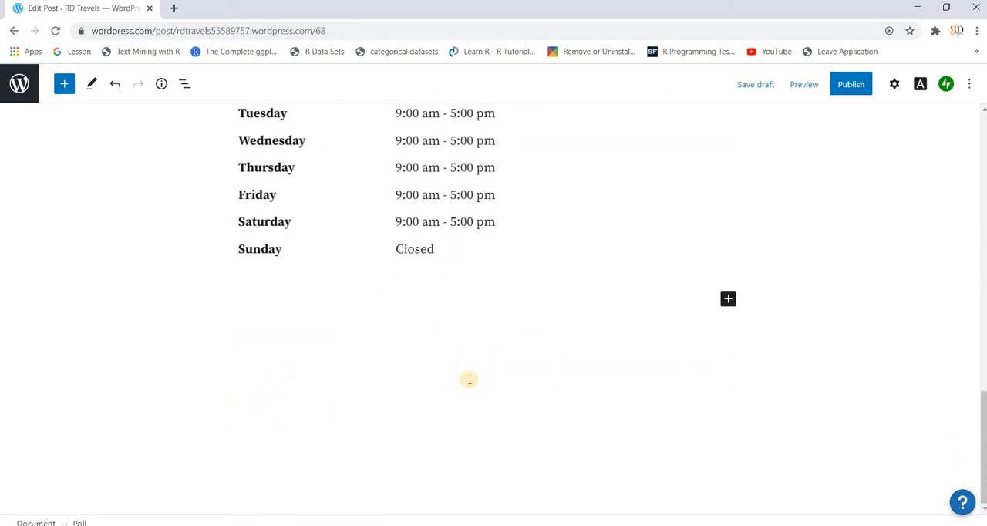
pyautogui.scroll(5, 502, 383)
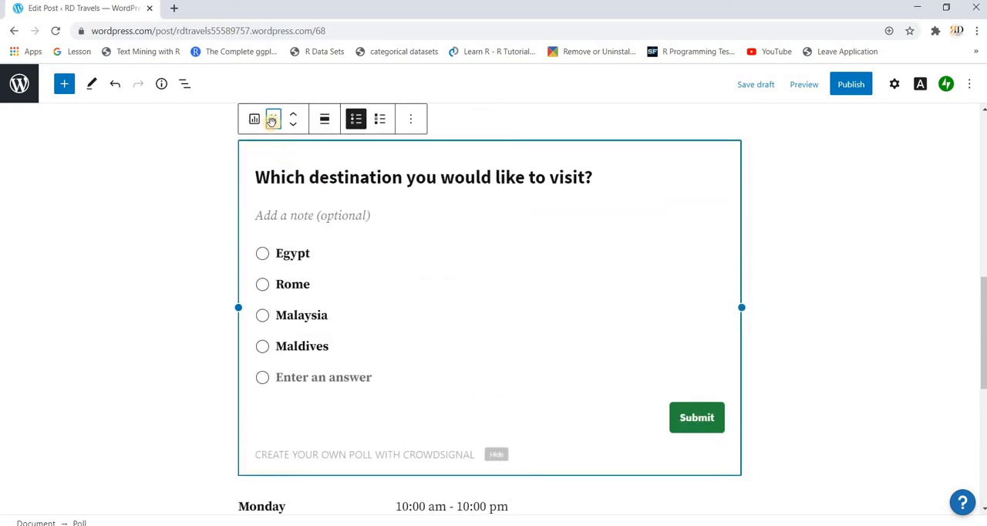
pyautogui.moveTo(272, 120); pyautogui.dragTo(262, 409)
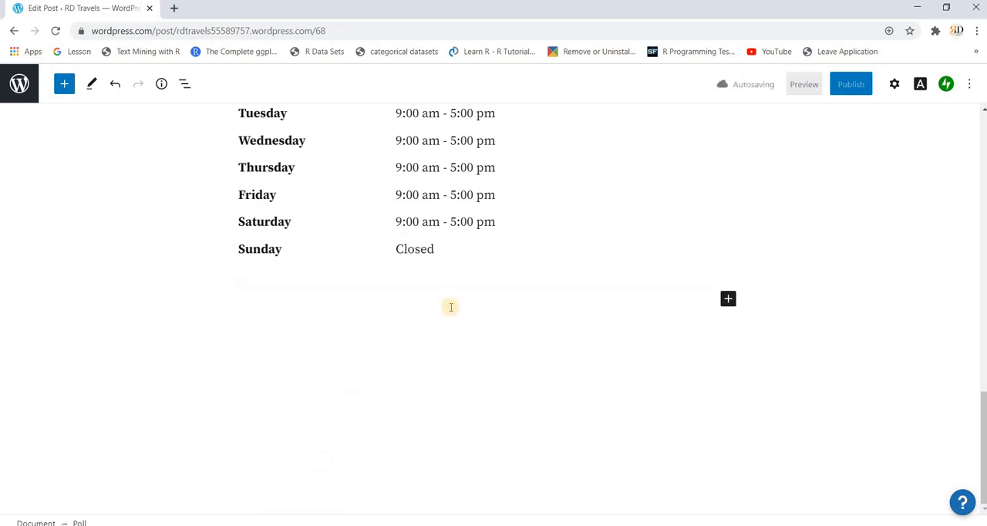
pyautogui.scroll(6, 639, 295)
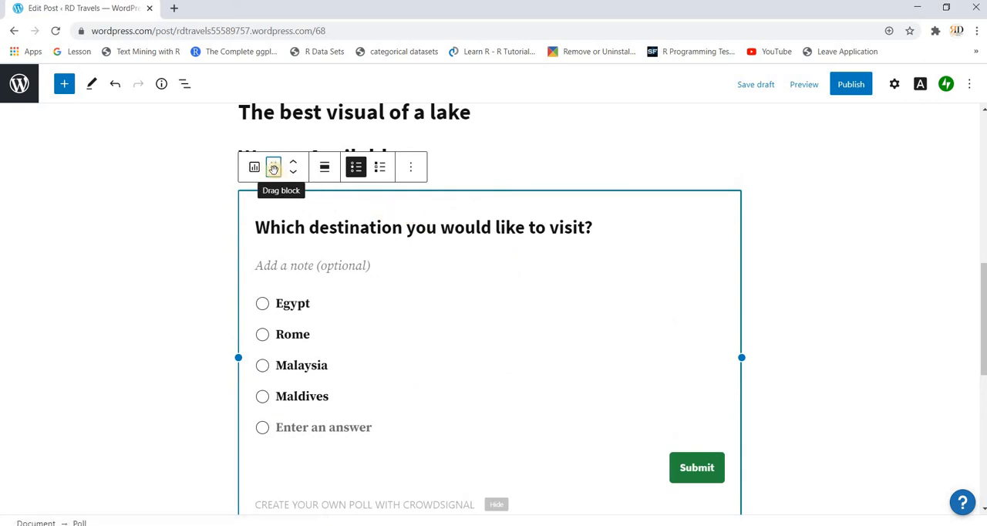
pyautogui.moveTo(273, 168); pyautogui.dragTo(250, 371)
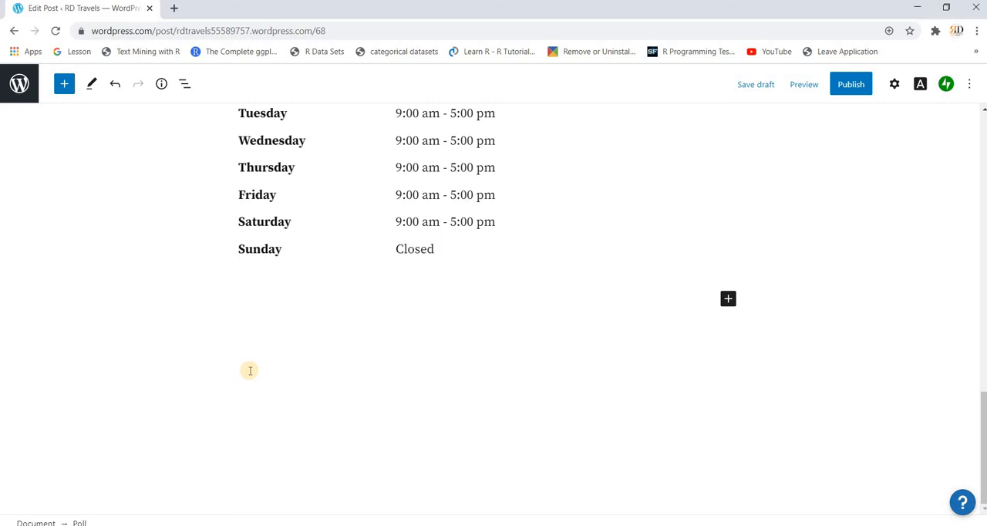
pyautogui.click(249, 371)
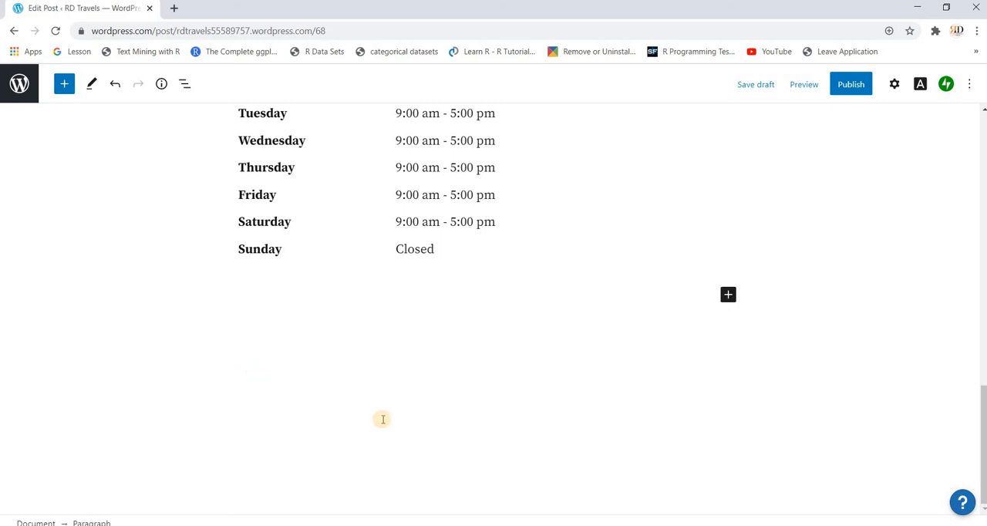
# - Review the lower part of the draft post, checking the headings, the destination poll and the business hours
pyautogui.scroll(5, 383, 422)
pyautogui.scroll(-1, 382, 421)
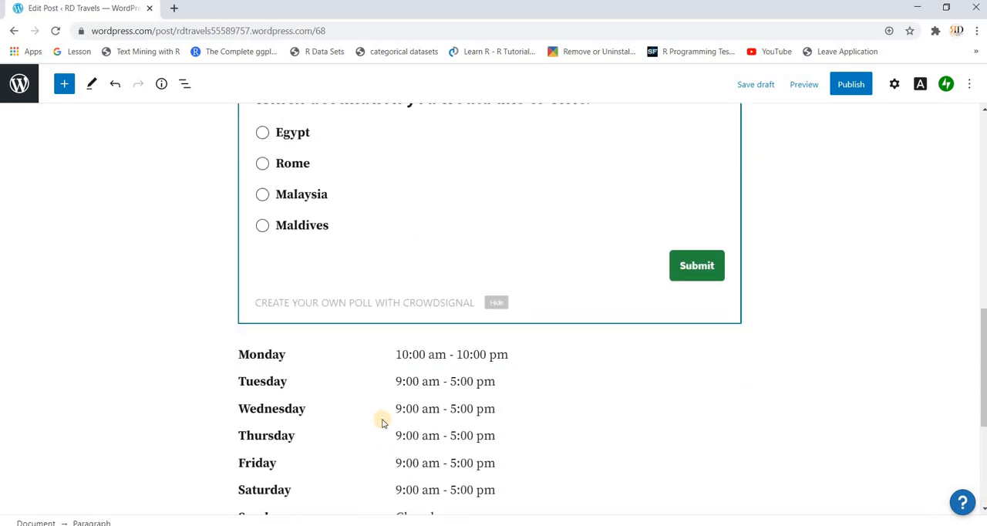
pyautogui.scroll(1, 382, 422)
pyautogui.scroll(1, 371, 407)
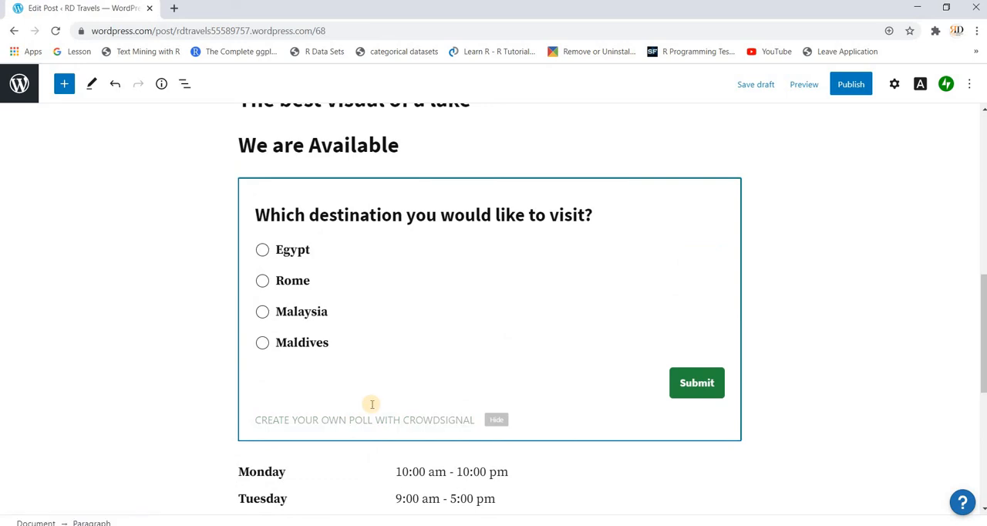
pyautogui.scroll(-4, 372, 404)
pyautogui.scroll(-1, 372, 404)
pyautogui.scroll(6, 372, 404)
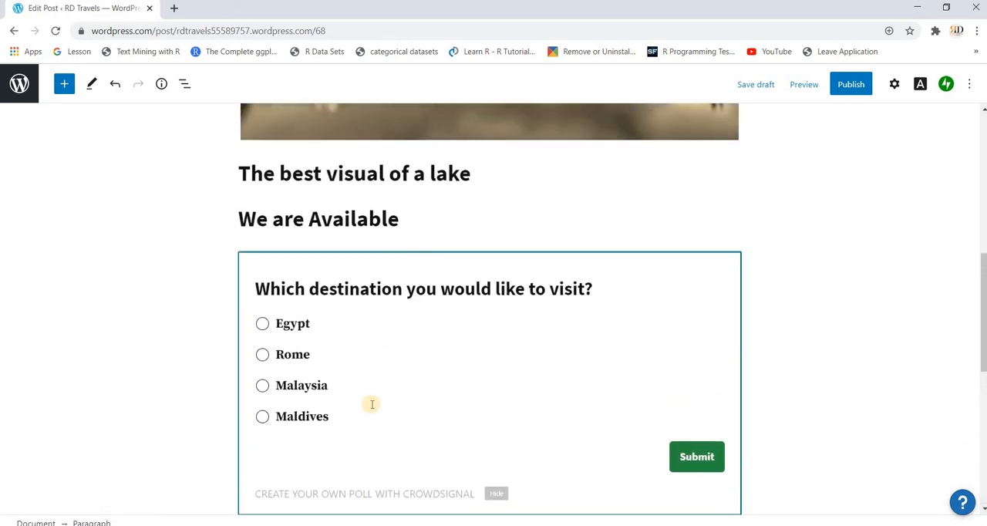
pyautogui.scroll(-7, 372, 404)
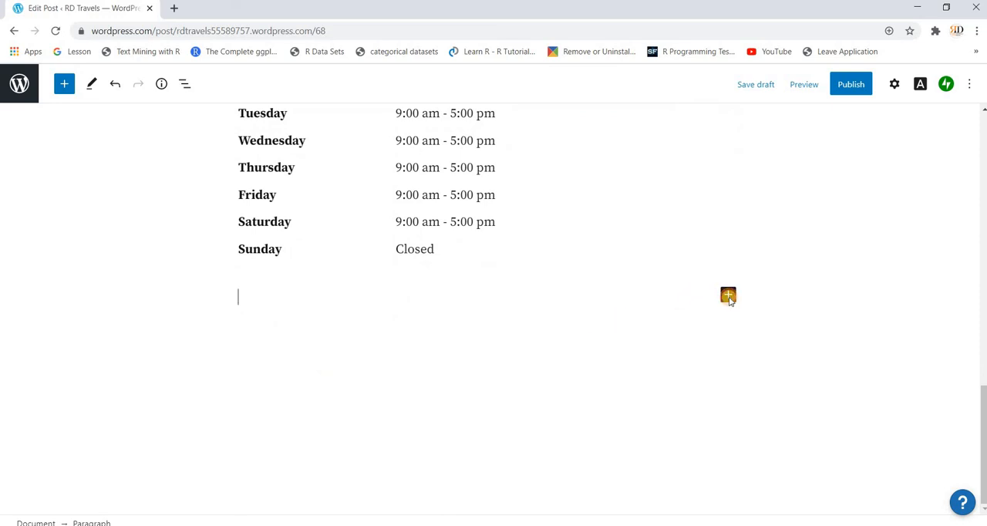
# - Search the full block library for "form" and add a Form block of the Contact Form type below the business hours
pyautogui.click(728, 296)
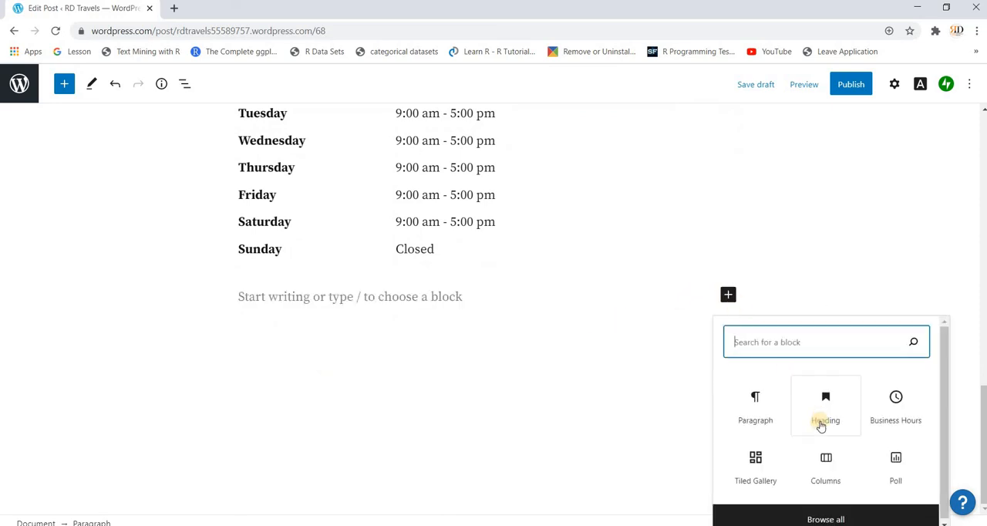
pyautogui.click(819, 517)
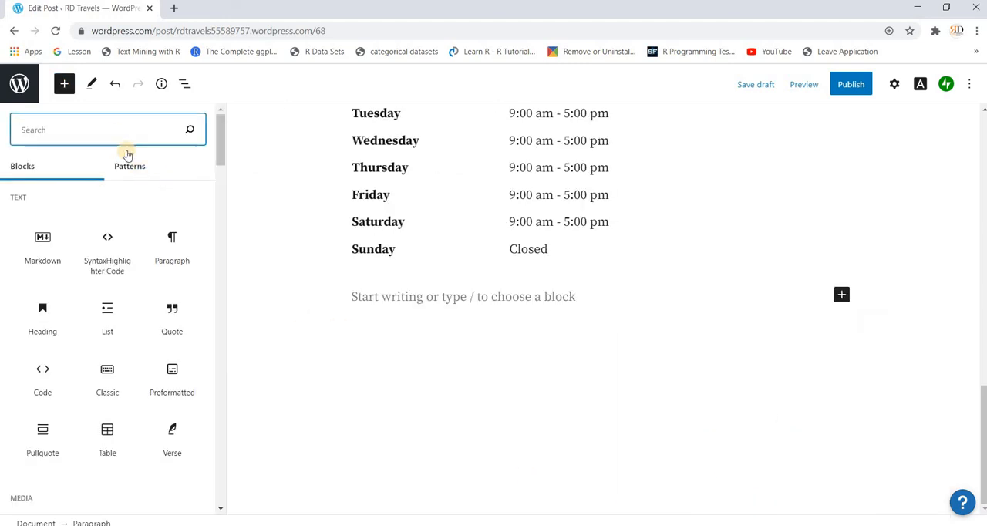
pyautogui.click(115, 131)
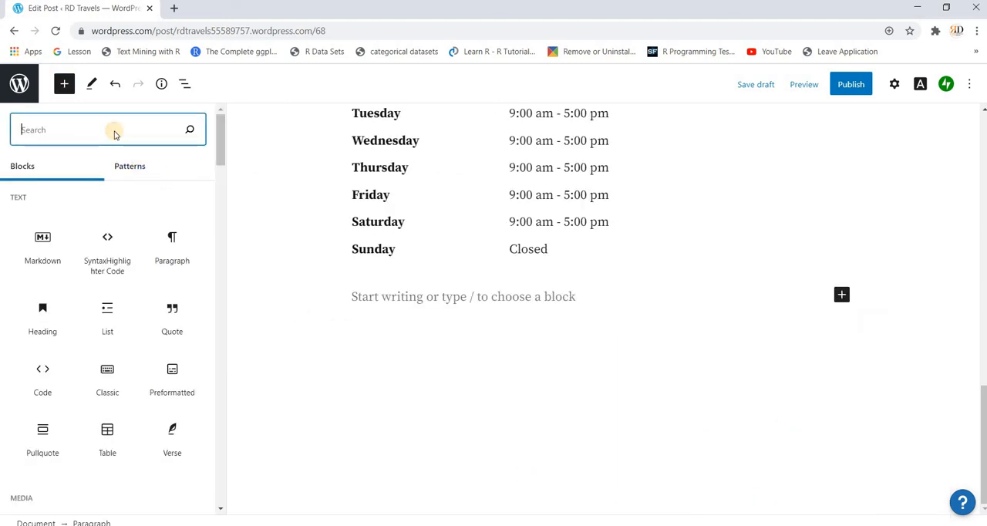
pyautogui.write('form')
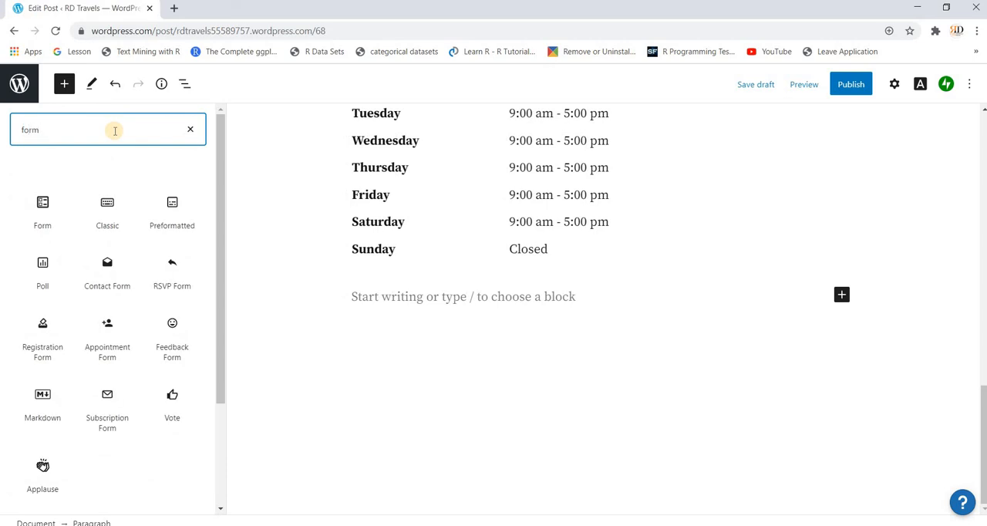
pyautogui.moveTo(65, 235)
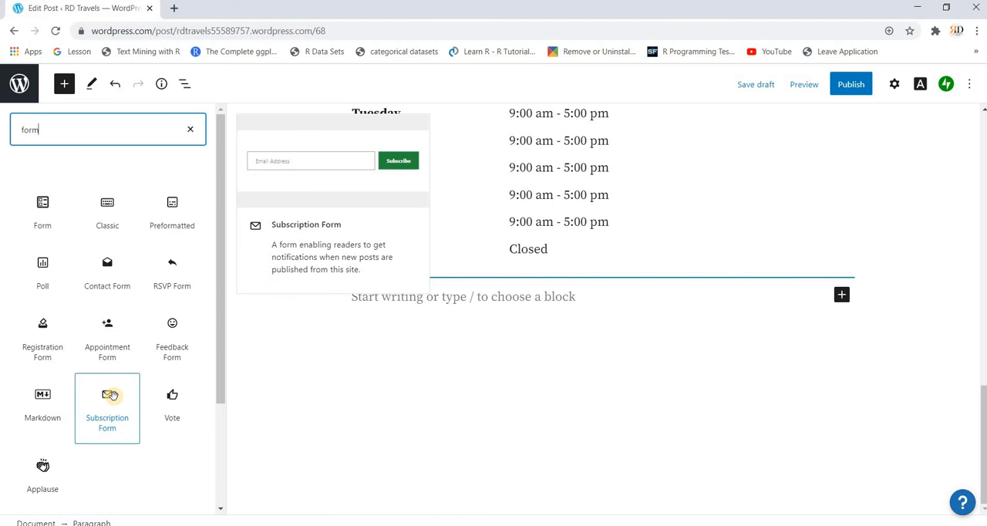
pyautogui.click(42, 212)
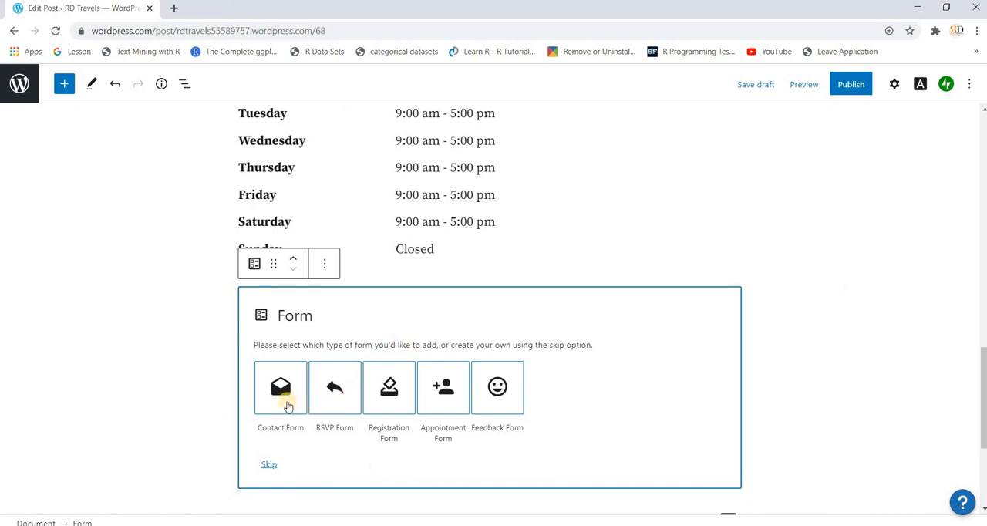
pyautogui.click(281, 390)
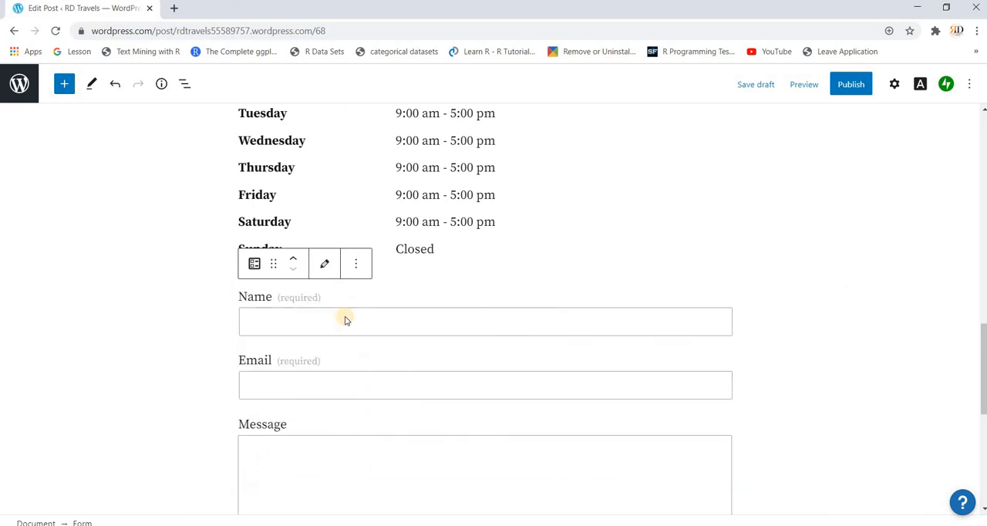
pyautogui.scroll(-3, 345, 316)
pyautogui.scroll(2, 345, 317)
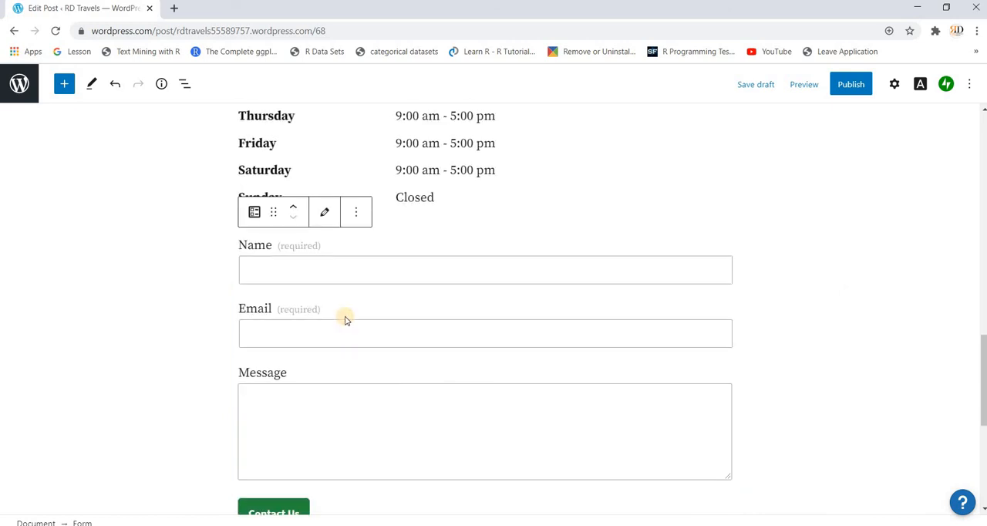
pyautogui.scroll(-1, 345, 320)
pyautogui.scroll(4, 346, 320)
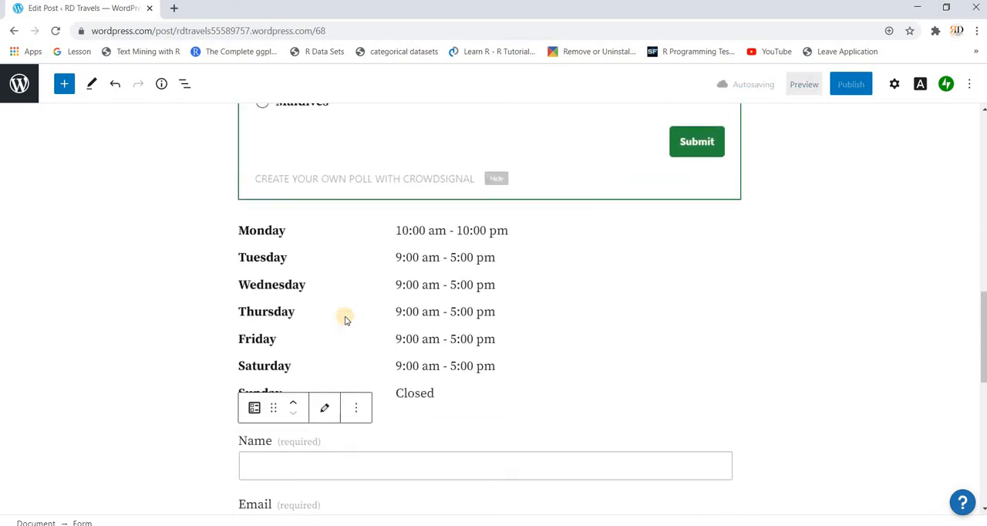
# - Publish the post immediately with public visibility and close the publishing confirmation
pyautogui.scroll(10, 345, 320)
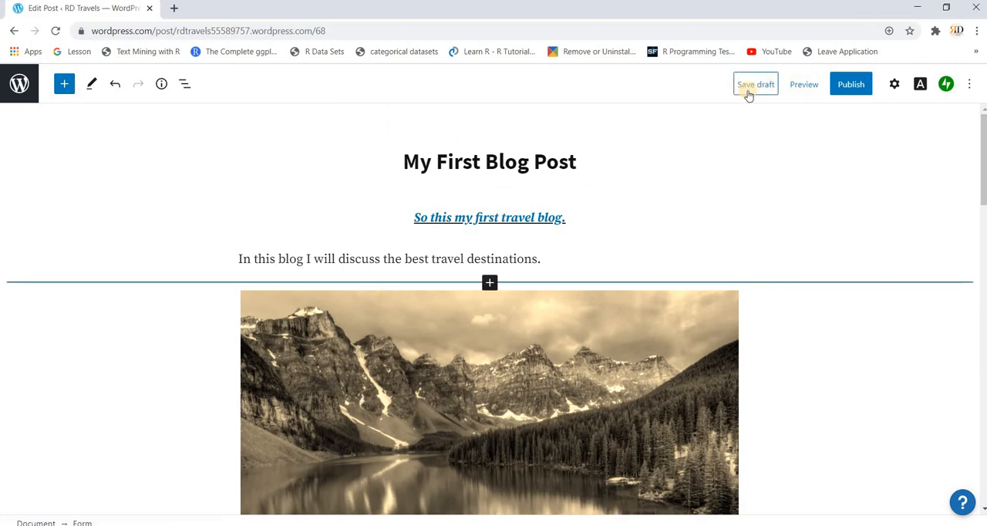
pyautogui.click(851, 85)
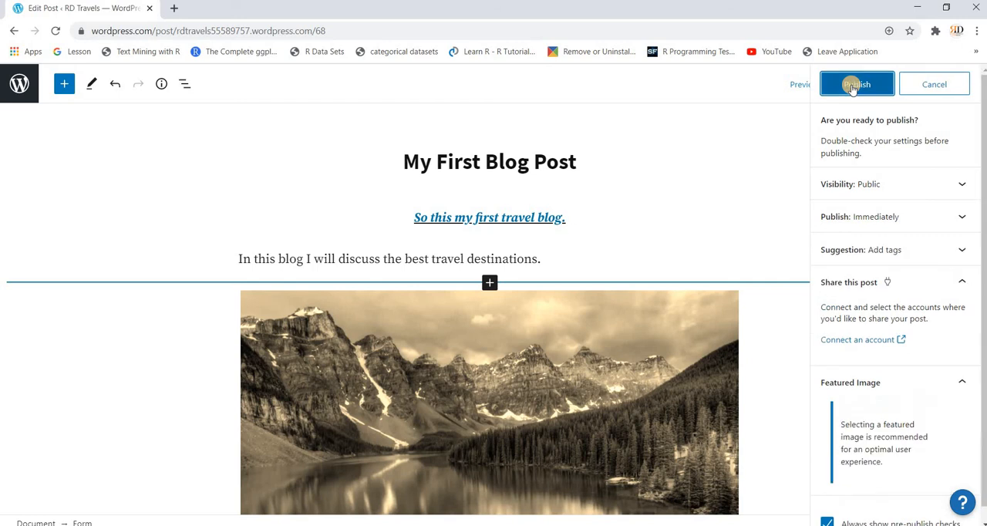
pyautogui.click(852, 86)
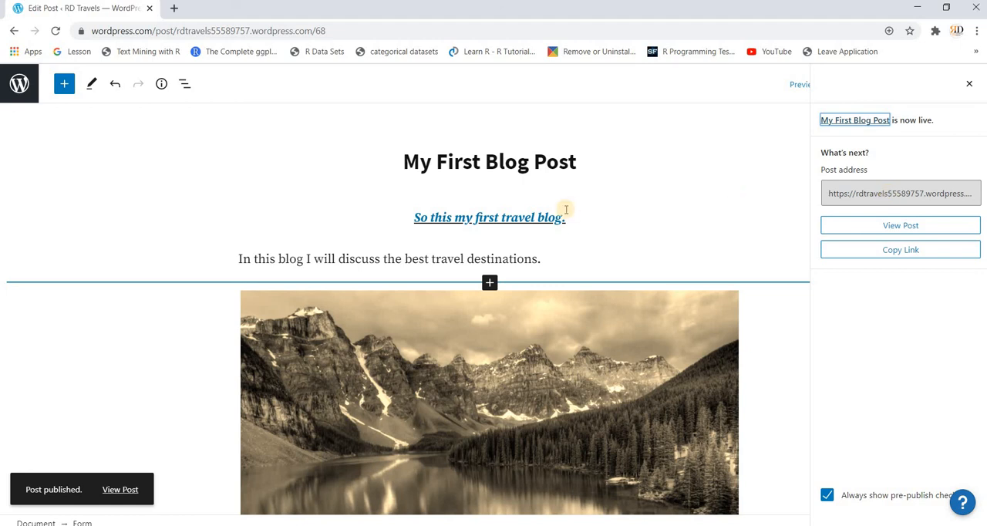
pyautogui.click(970, 84)
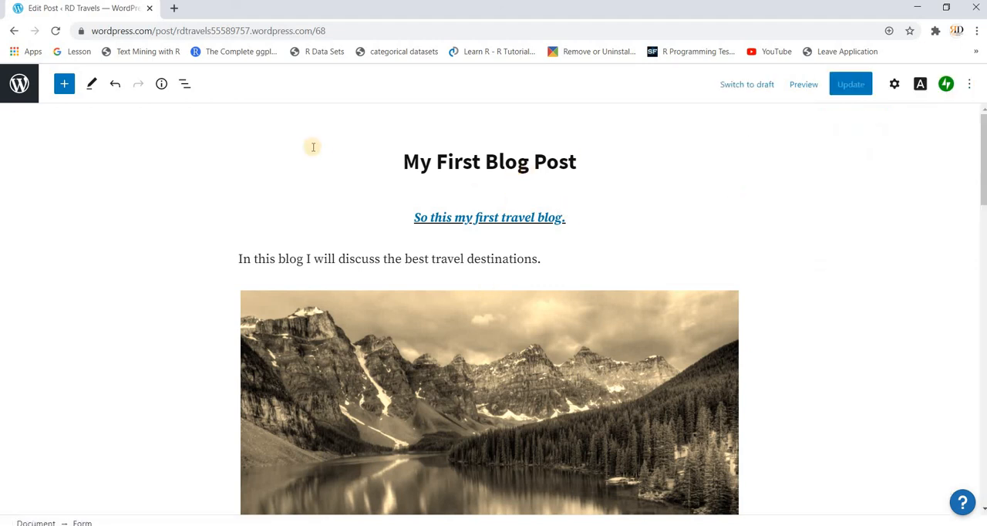
# - Leave the editor, visit the site's My Home dashboard and return to the list of published posts
pyautogui.click(19, 89)
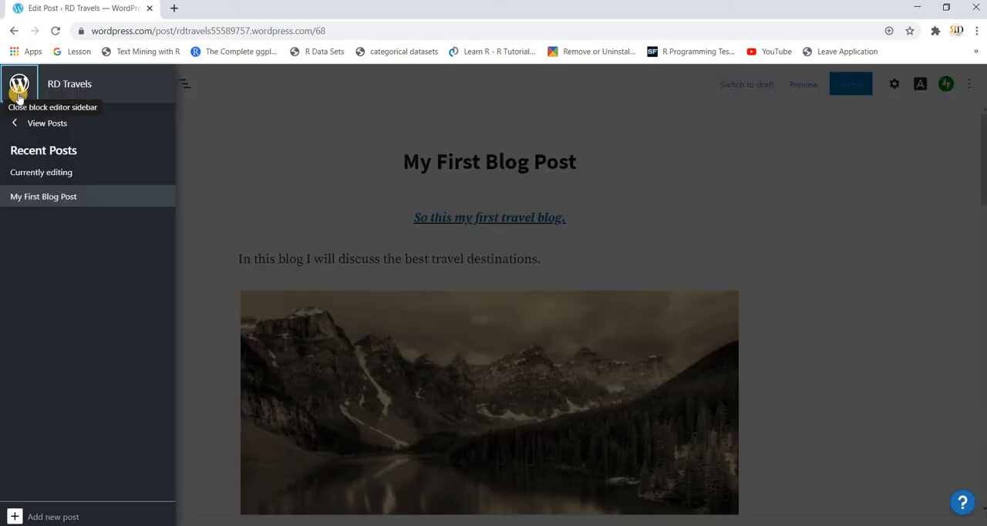
pyautogui.click(36, 125)
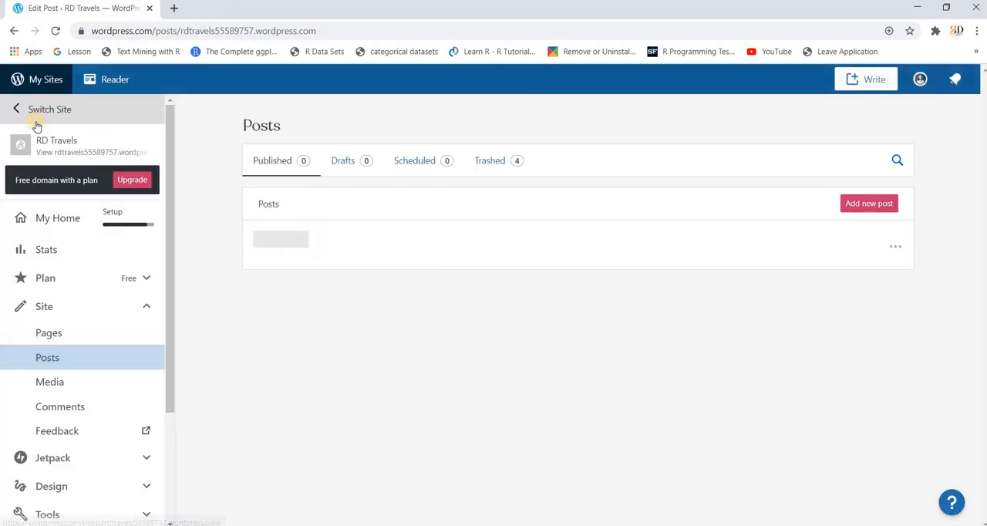
pyautogui.click(64, 223)
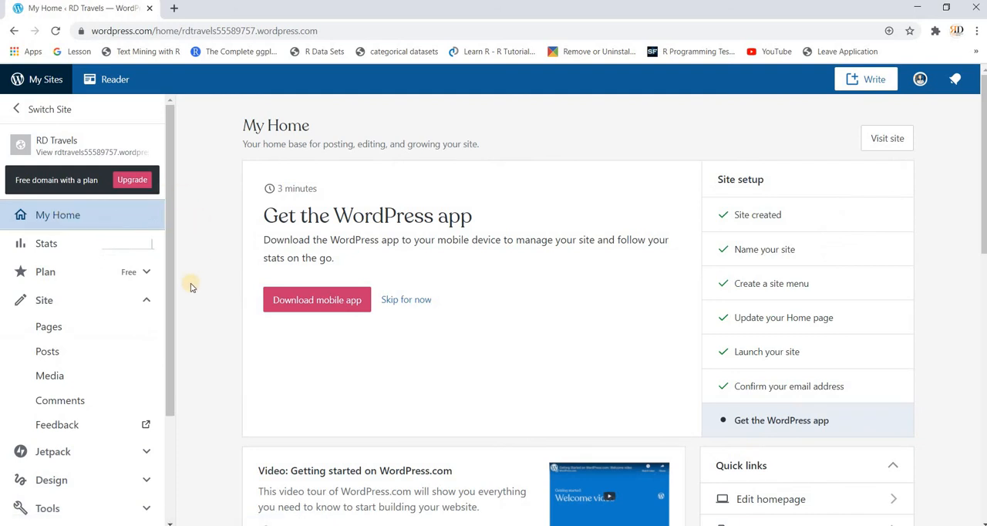
pyautogui.click(61, 356)
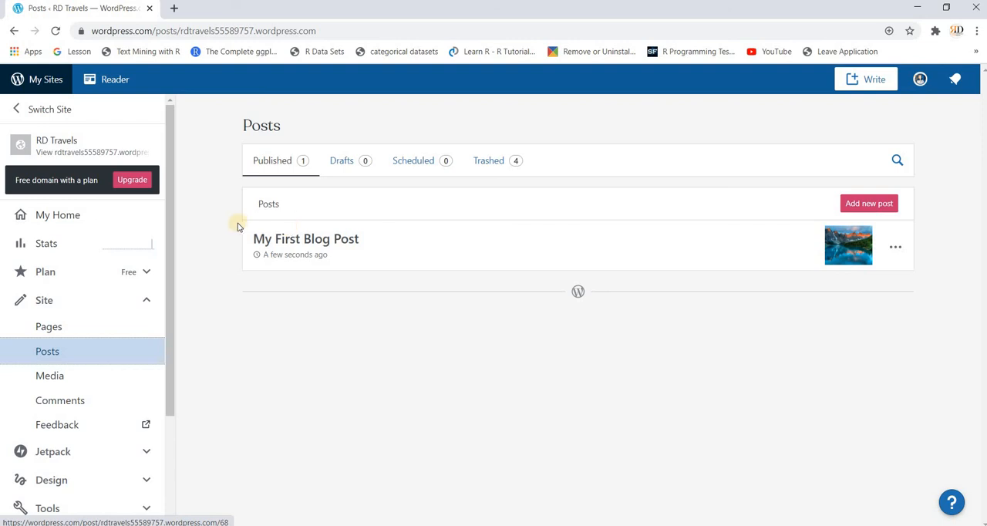
# - Preview the RD Travels site and find the new post's entry on its Blog page
pyautogui.click(97, 154)
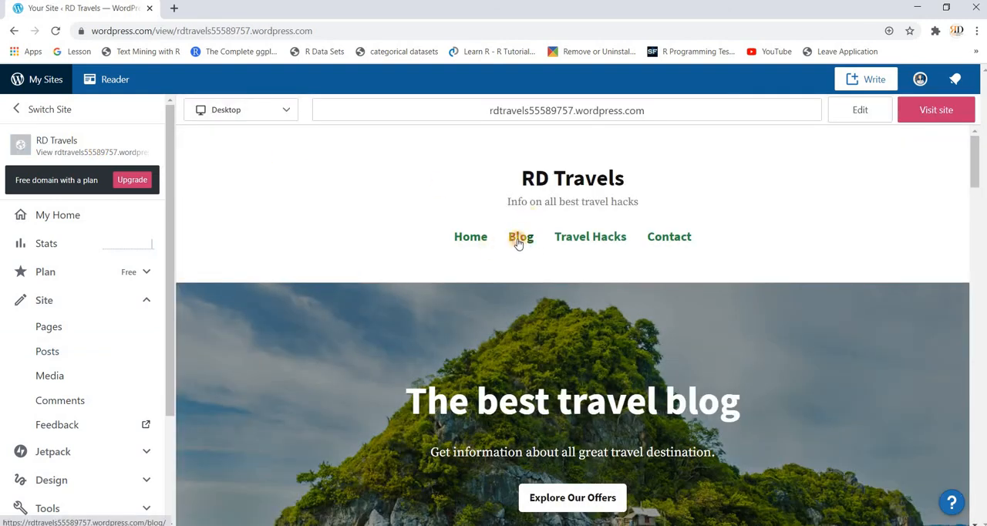
pyautogui.click(519, 242)
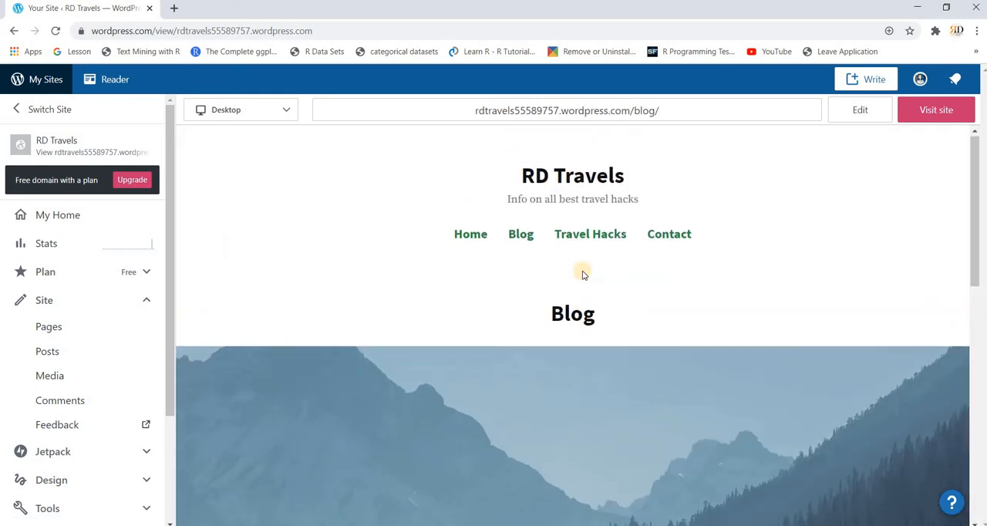
pyautogui.scroll(-10, 582, 274)
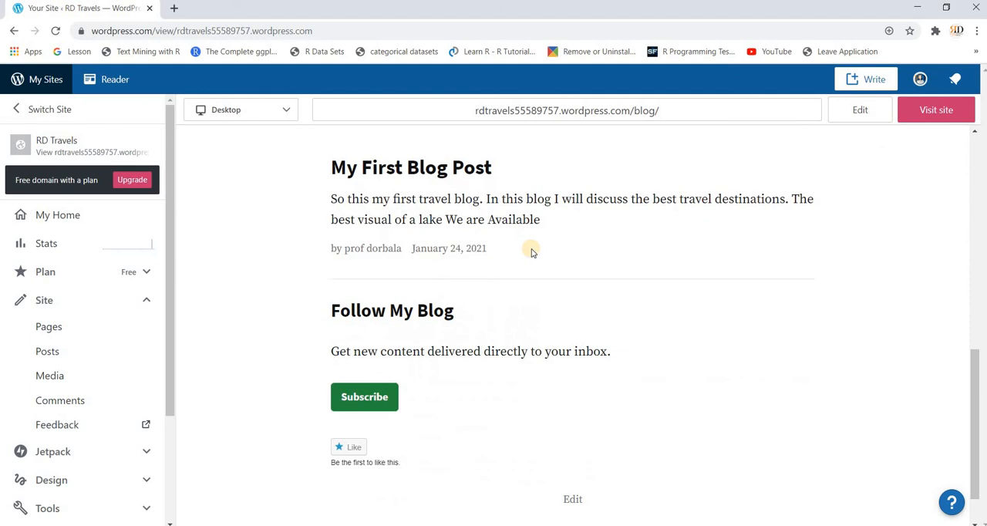
pyautogui.scroll(1, 531, 252)
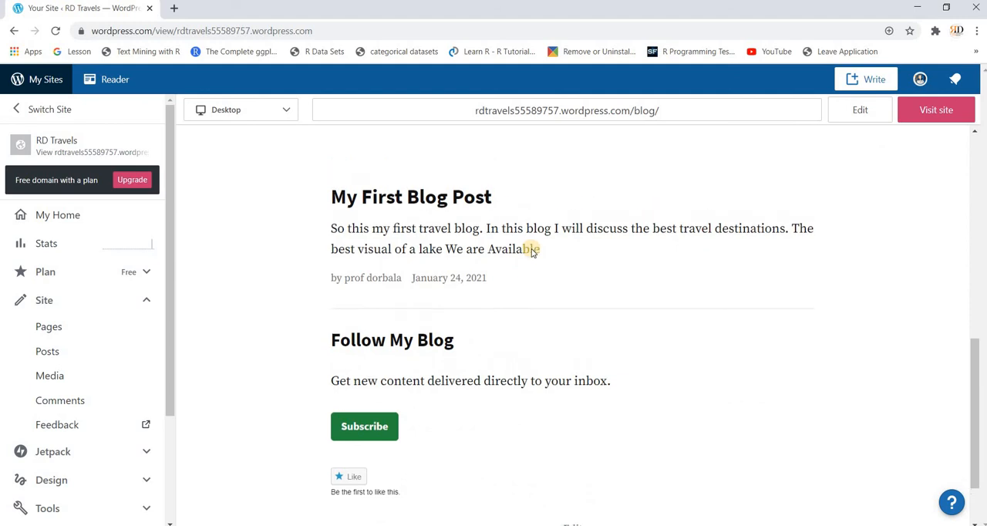
# - Open "My First Blog Post" from the Blog page and review its published content down to the contact form
pyautogui.click(447, 209)
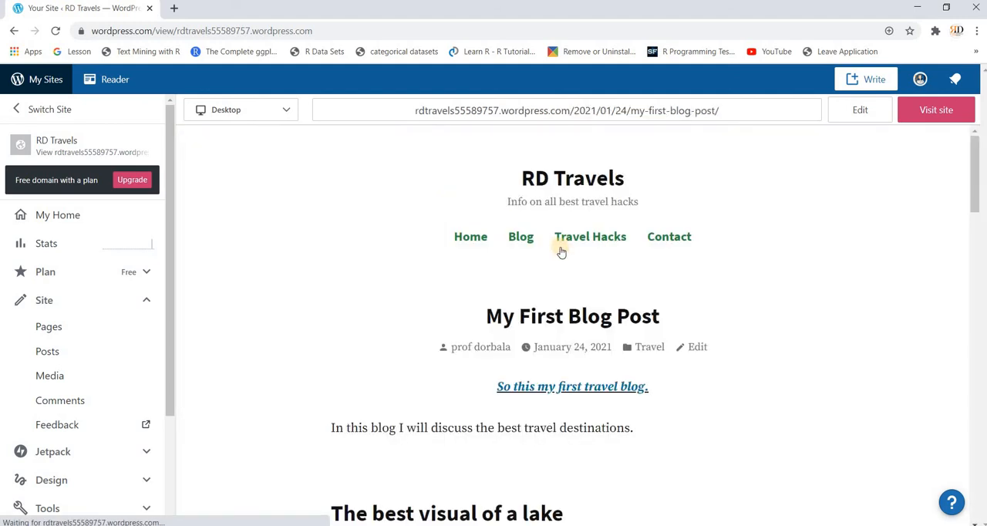
pyautogui.scroll(-5, 563, 253)
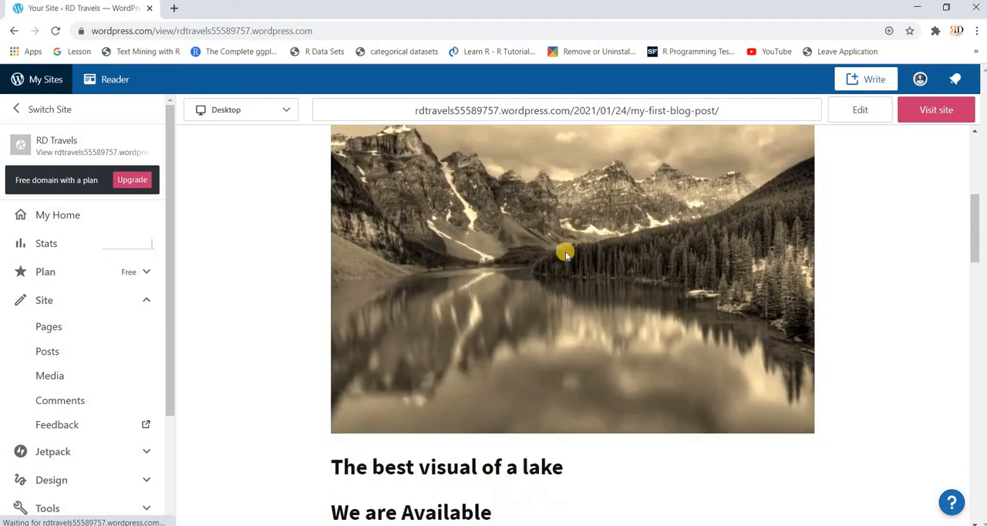
pyautogui.scroll(-15, 565, 253)
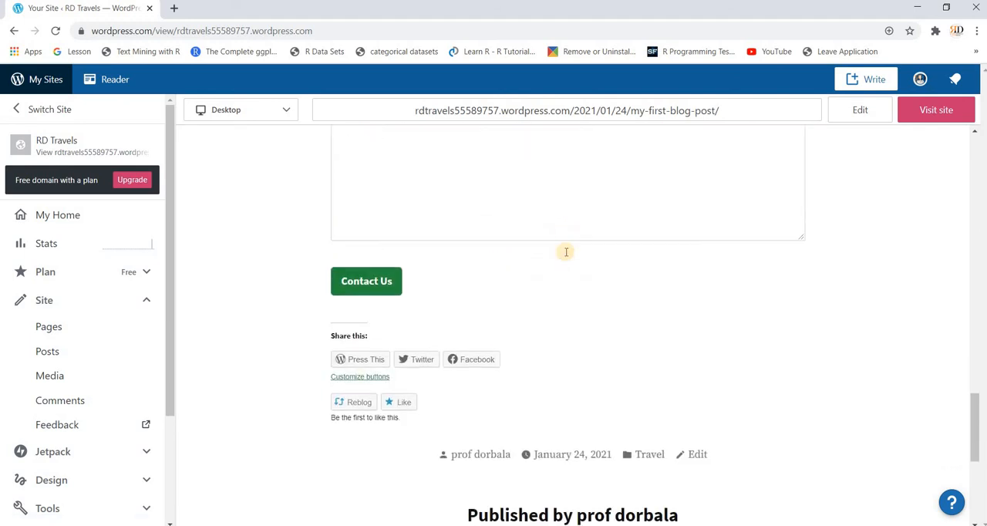
pyautogui.scroll(-5, 565, 253)
pyautogui.scroll(10, 565, 255)
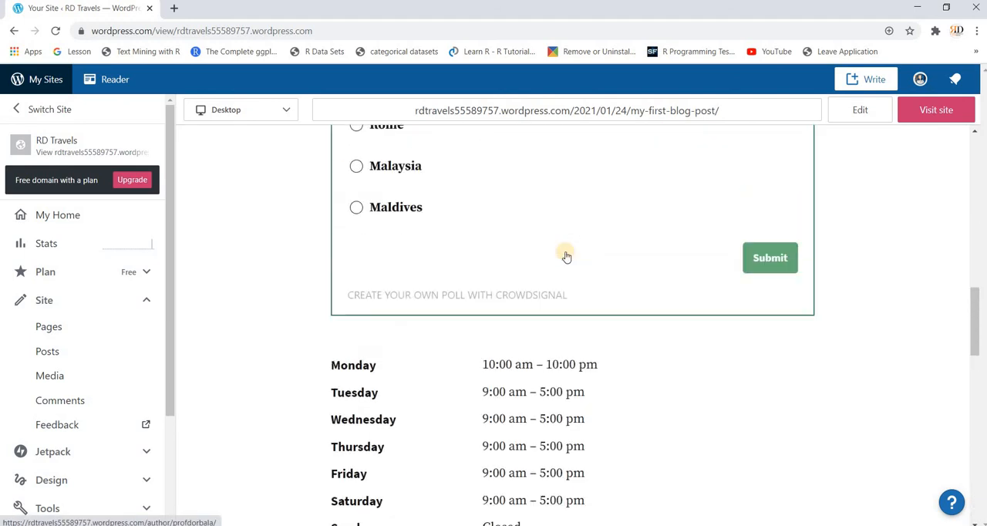
pyautogui.scroll(10, 565, 254)
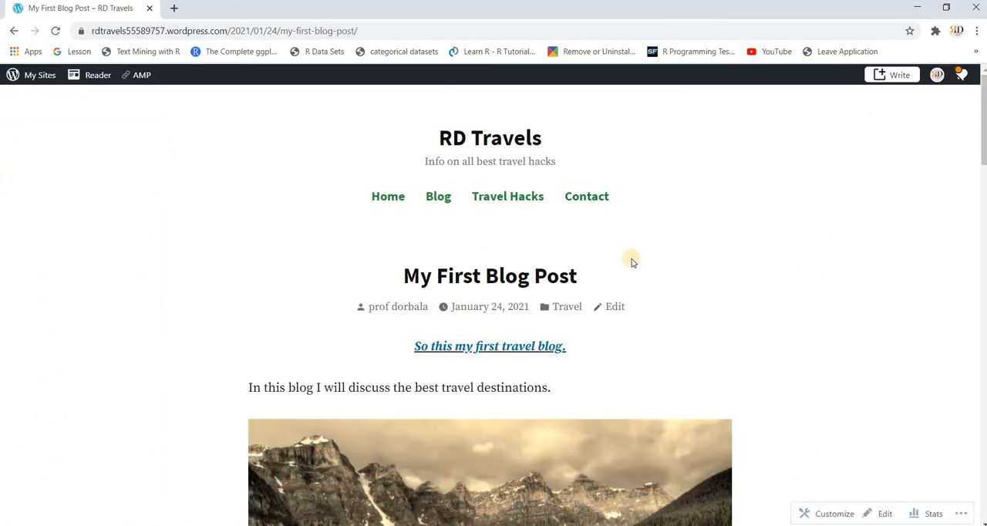
# - Browse the live site's Home page and its Blog page to check how visitors see them
pyautogui.click(382, 198)
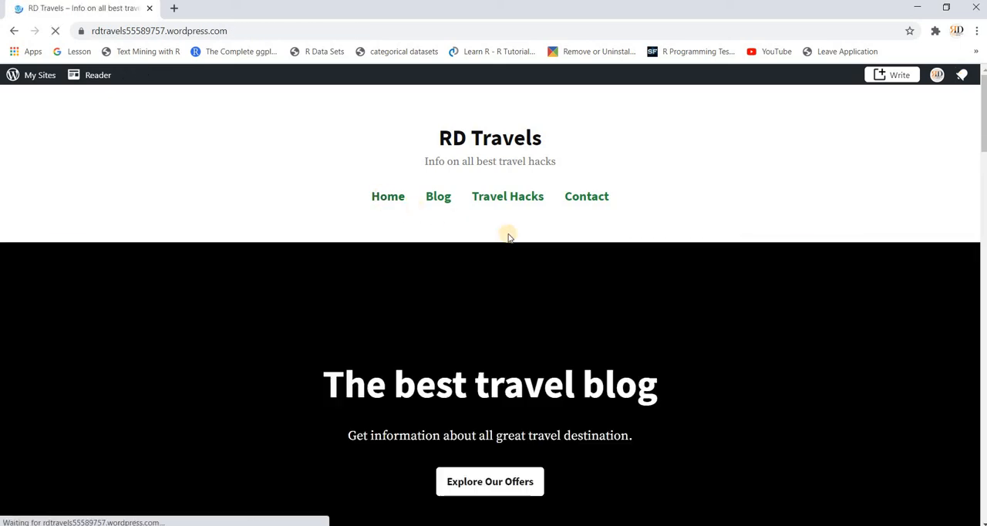
pyautogui.scroll(-2, 509, 231)
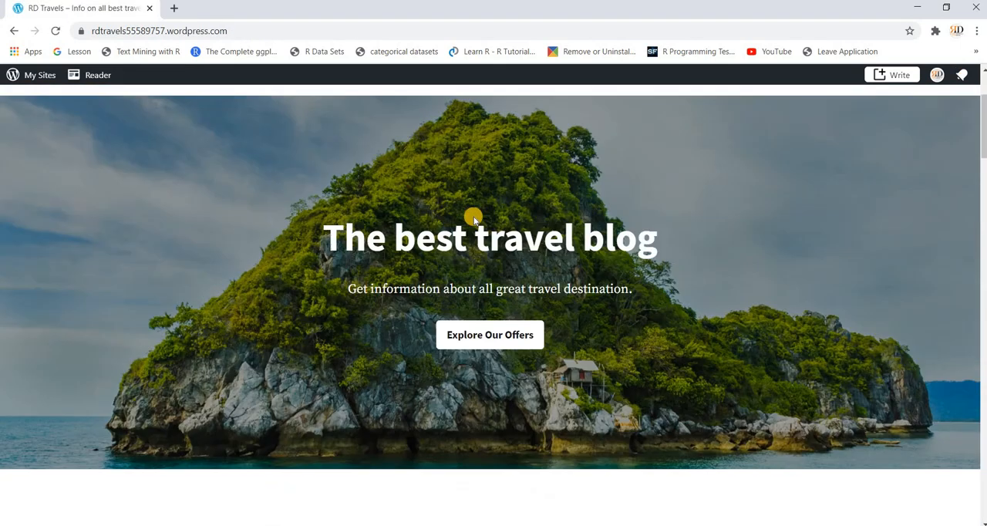
pyautogui.scroll(2, 473, 220)
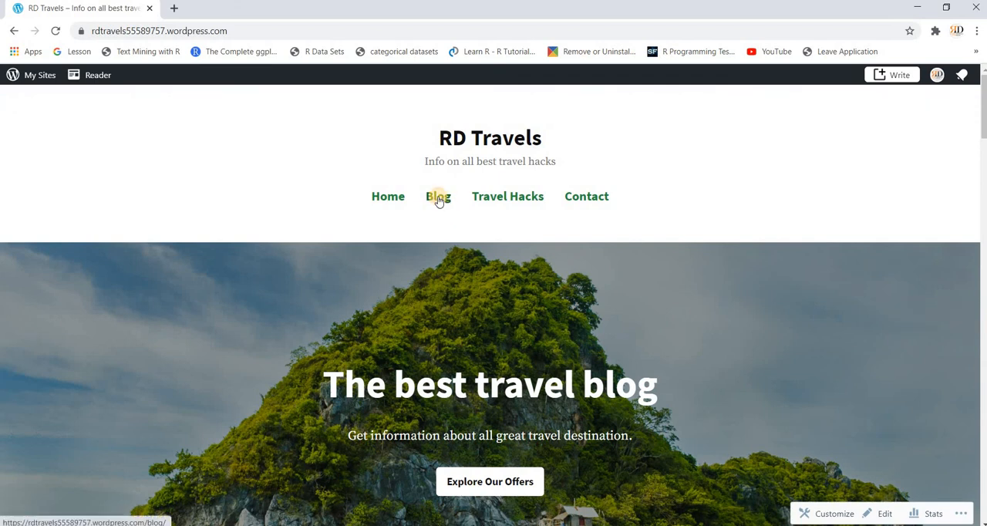
pyautogui.click(438, 197)
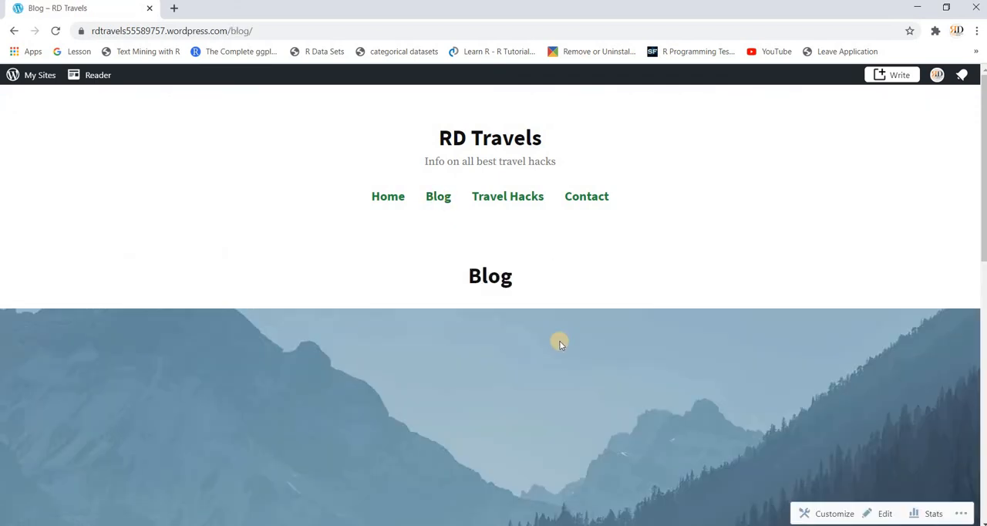
pyautogui.scroll(-10, 559, 344)
pyautogui.scroll(2, 560, 344)
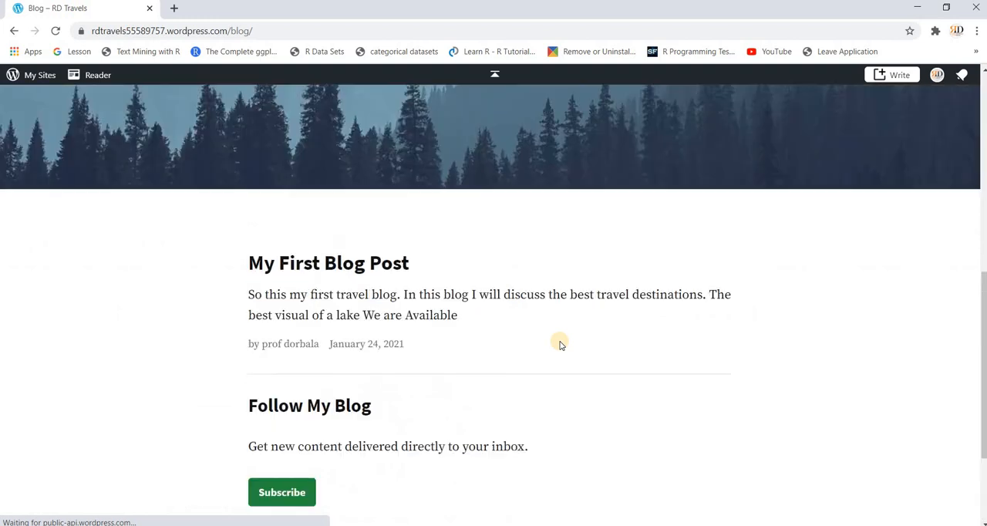
pyautogui.scroll(8, 560, 344)
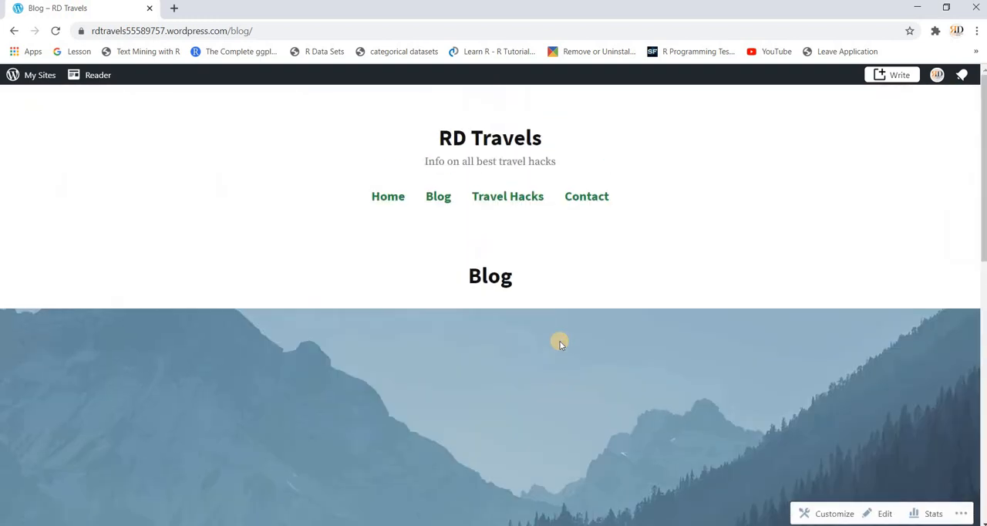